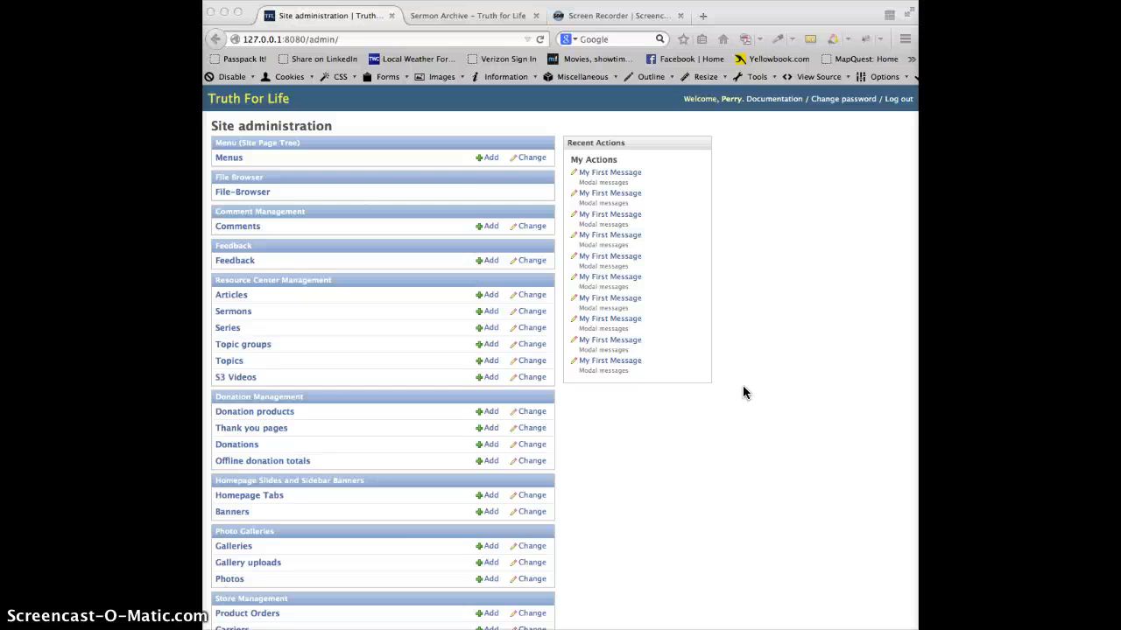
Open the "My First Message" record from the Modal Messages section of the site administration.
left_click(345, 38)
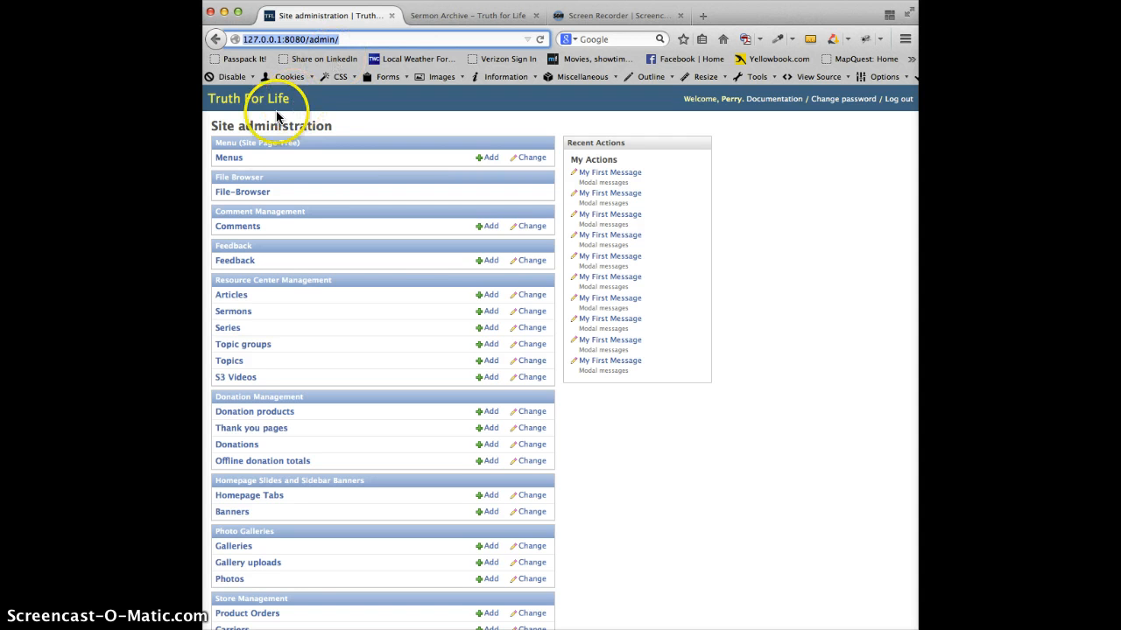
scroll(818, 469, "down", 15)
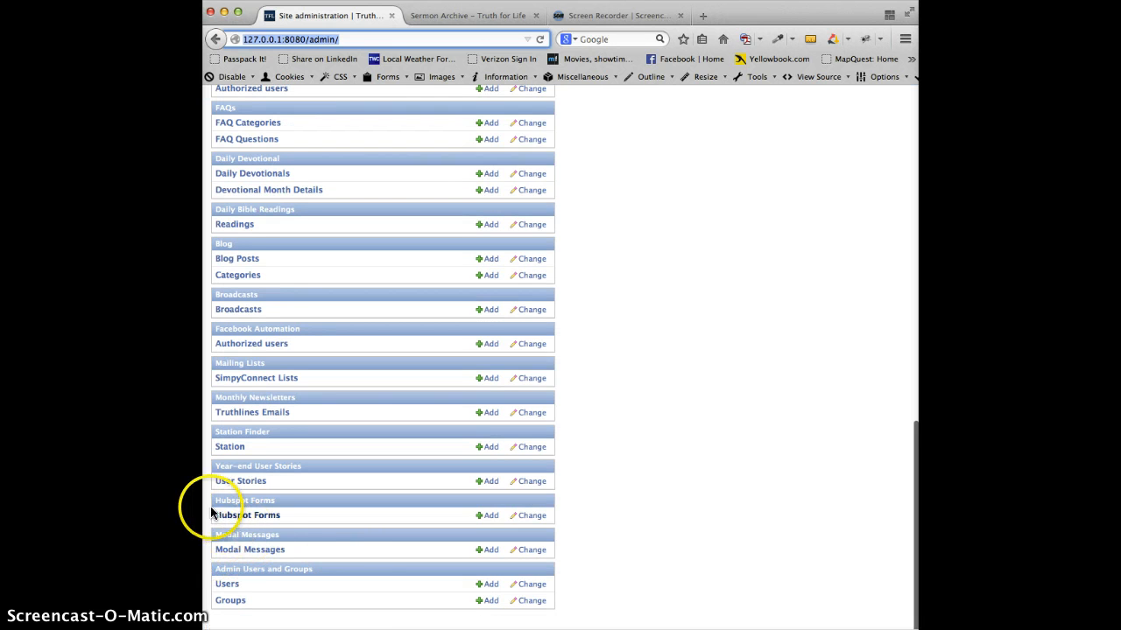
left_click(225, 553)
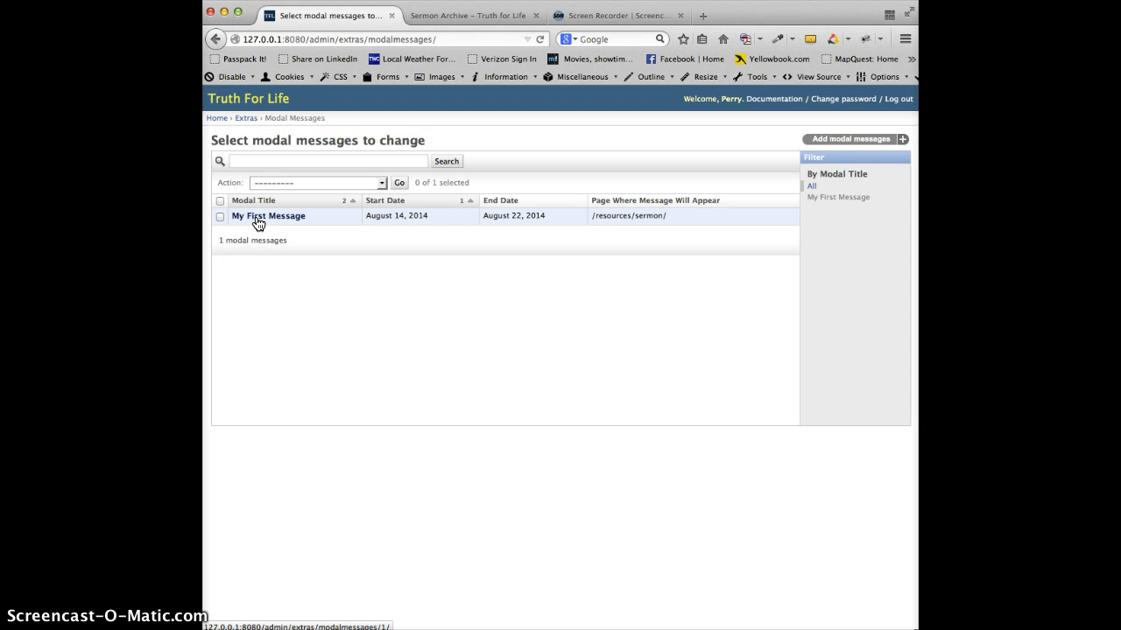
left_click(258, 225)
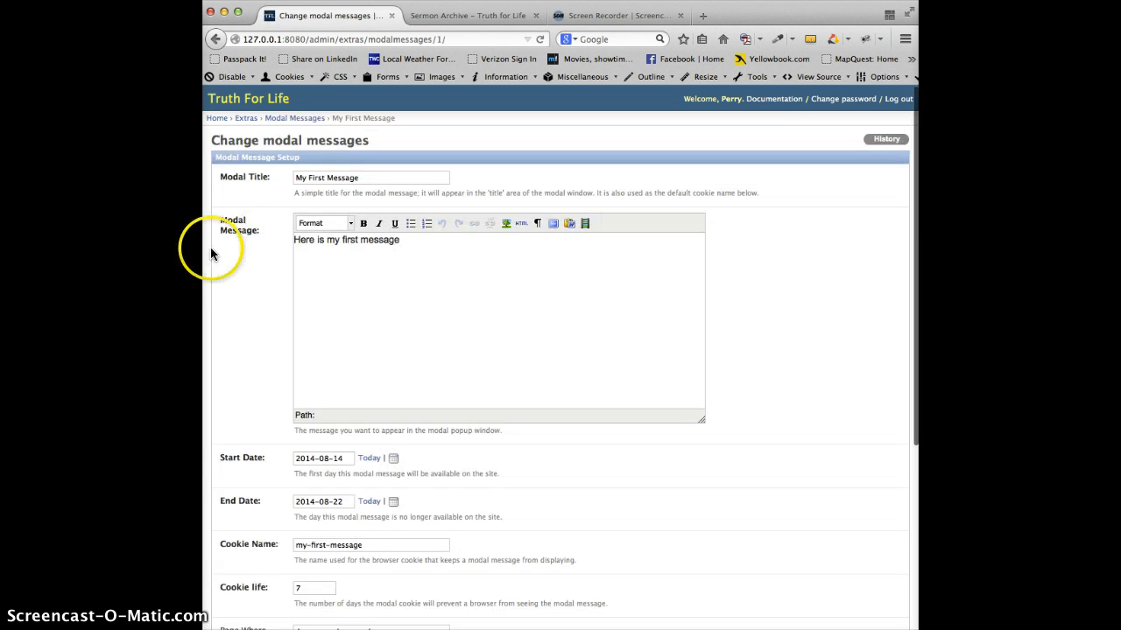
scroll(255, 234, "down", 5)
scroll(254, 234, "up", 5)
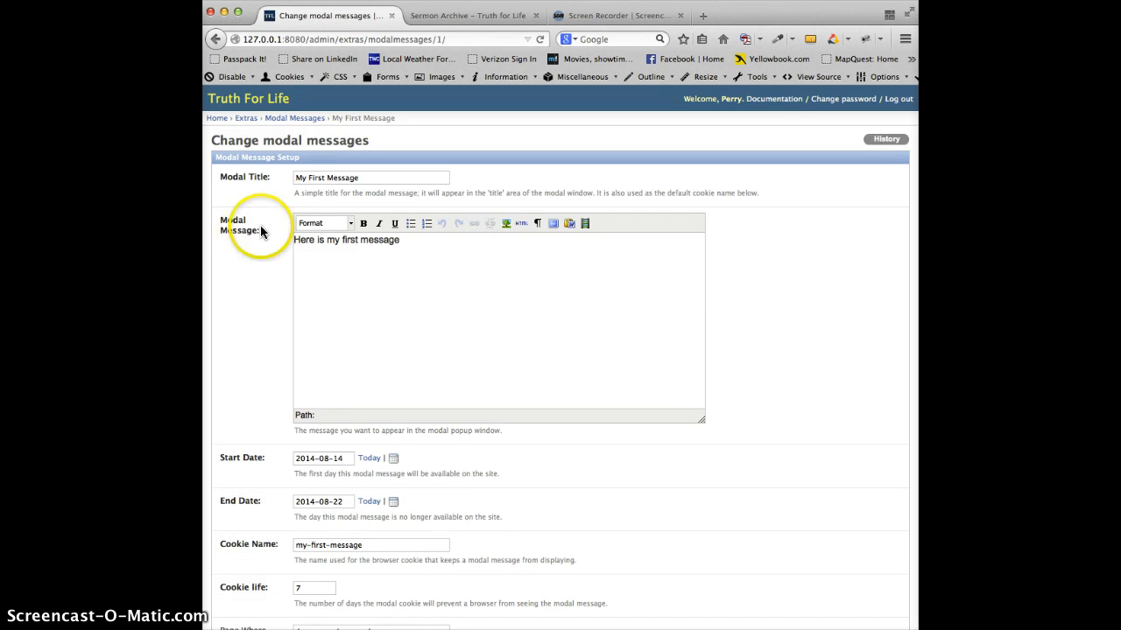
Examine the Modal Title and Modal Message fields, including the message's HTML source.
left_click_drag(294, 193, 760, 193)
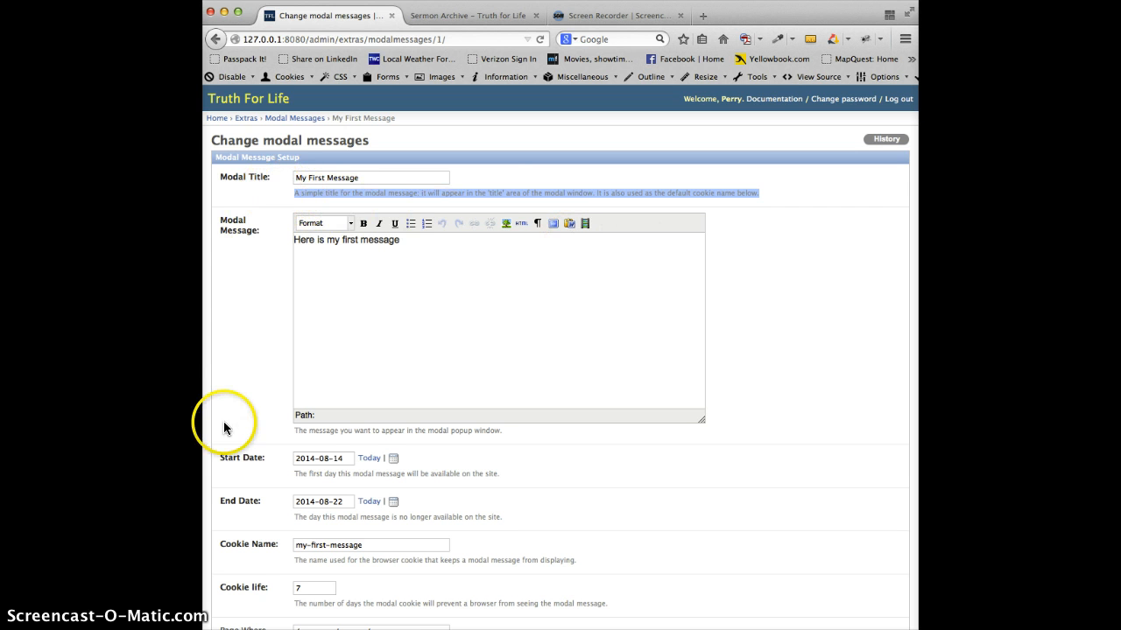
left_click(286, 199)
left_click_drag(359, 178, 341, 165)
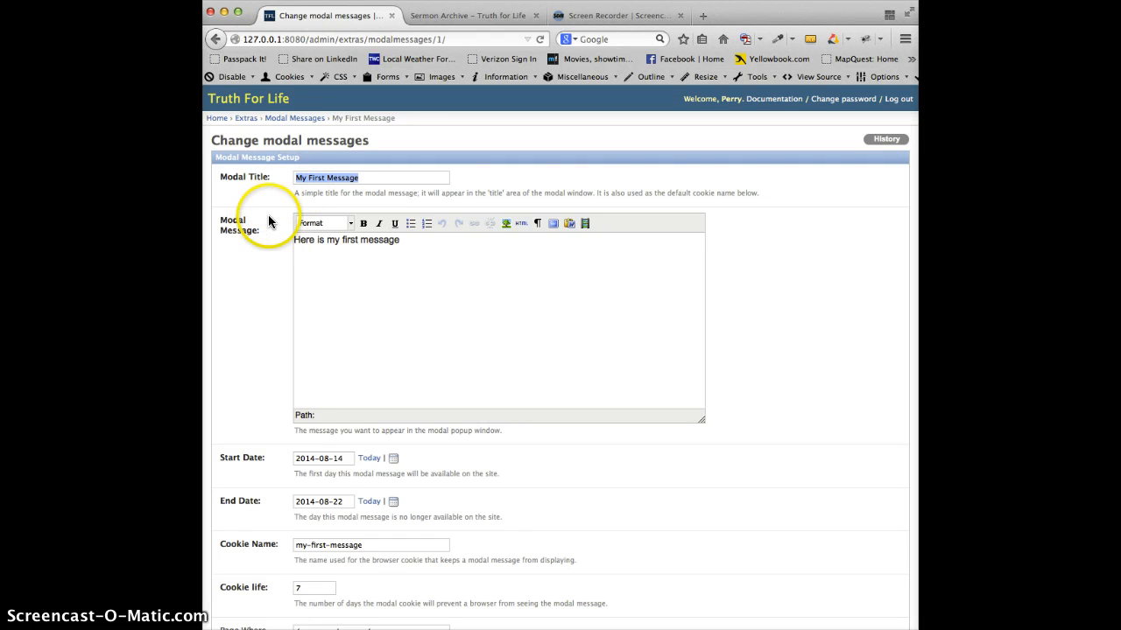
left_click(350, 254)
left_click_drag(400, 242, 275, 225)
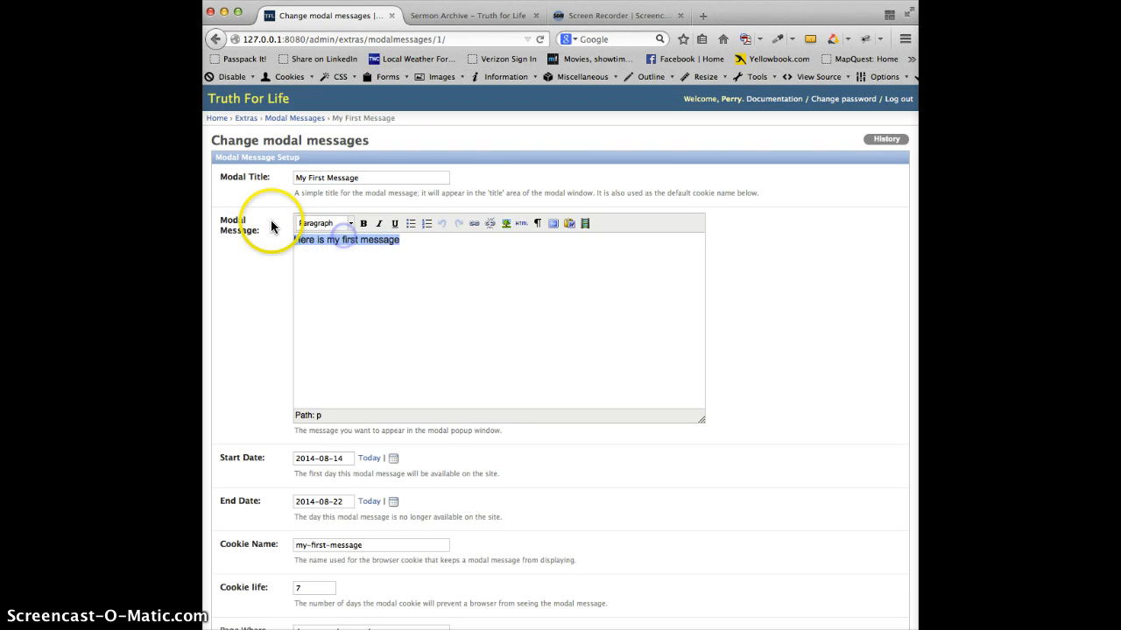
left_click(522, 224)
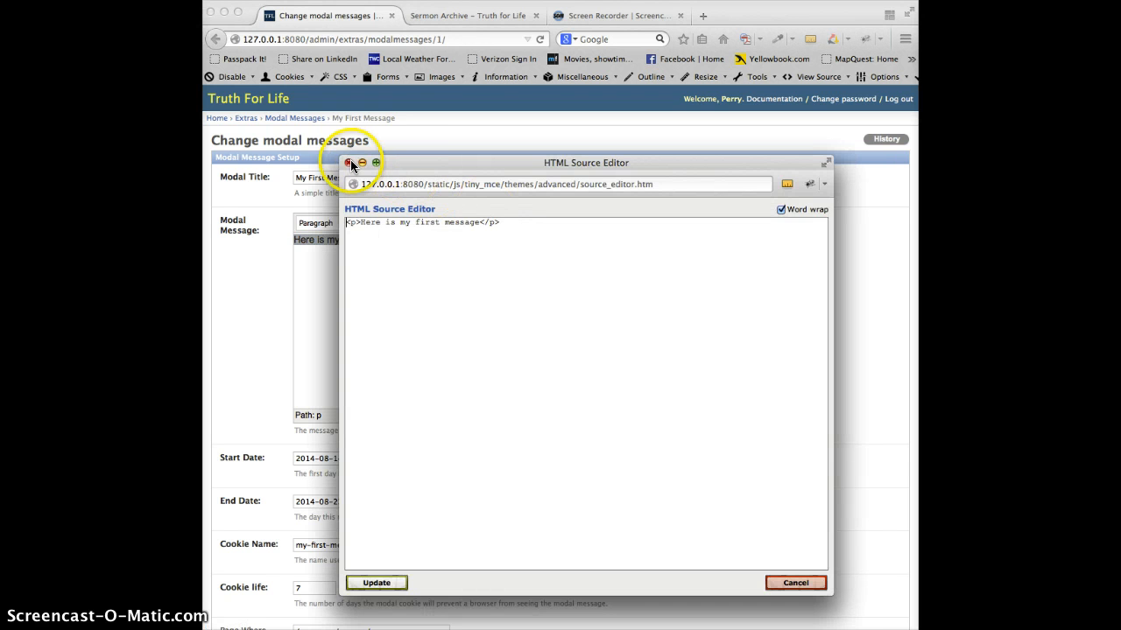
left_click(348, 165)
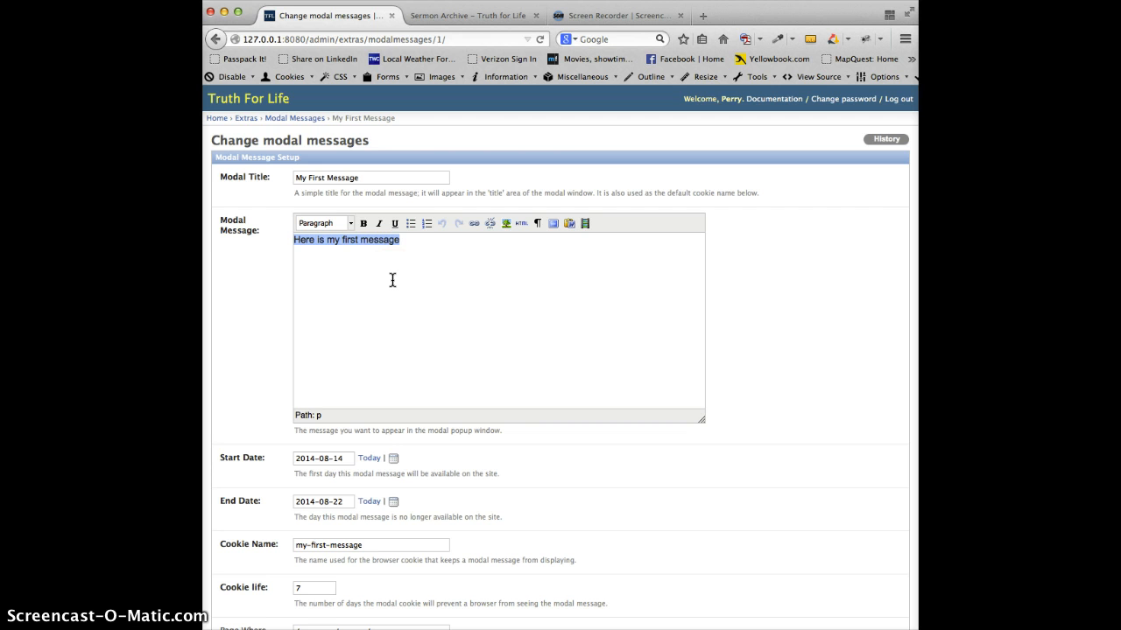
View the calendar pickers for the modal message's start date and end date.
scroll(676, 557, "down", 3)
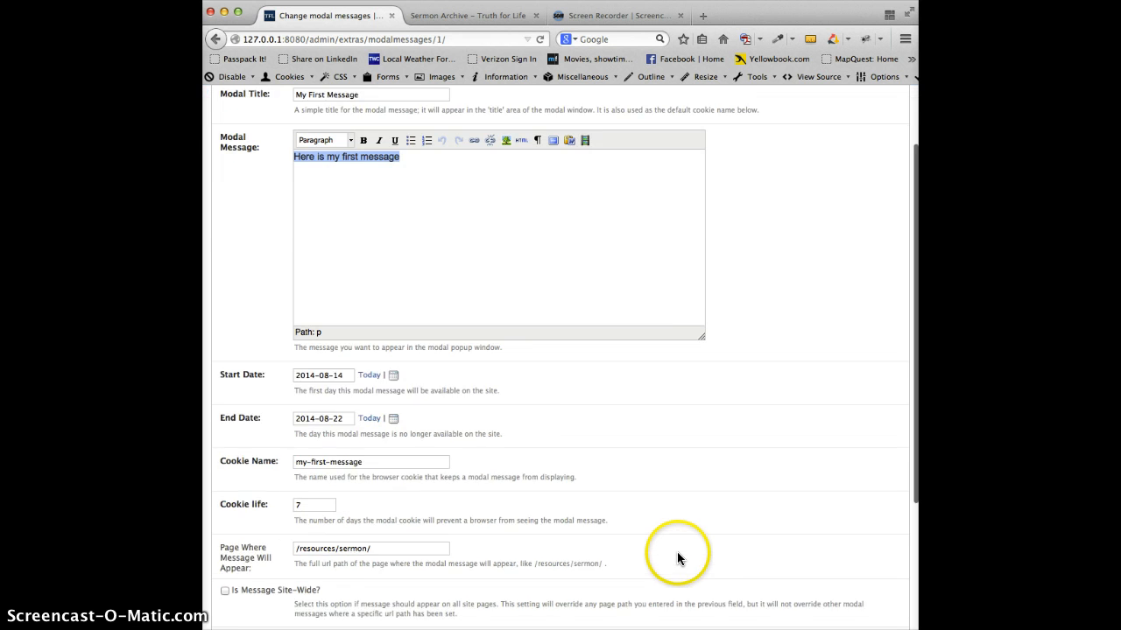
left_click(393, 340)
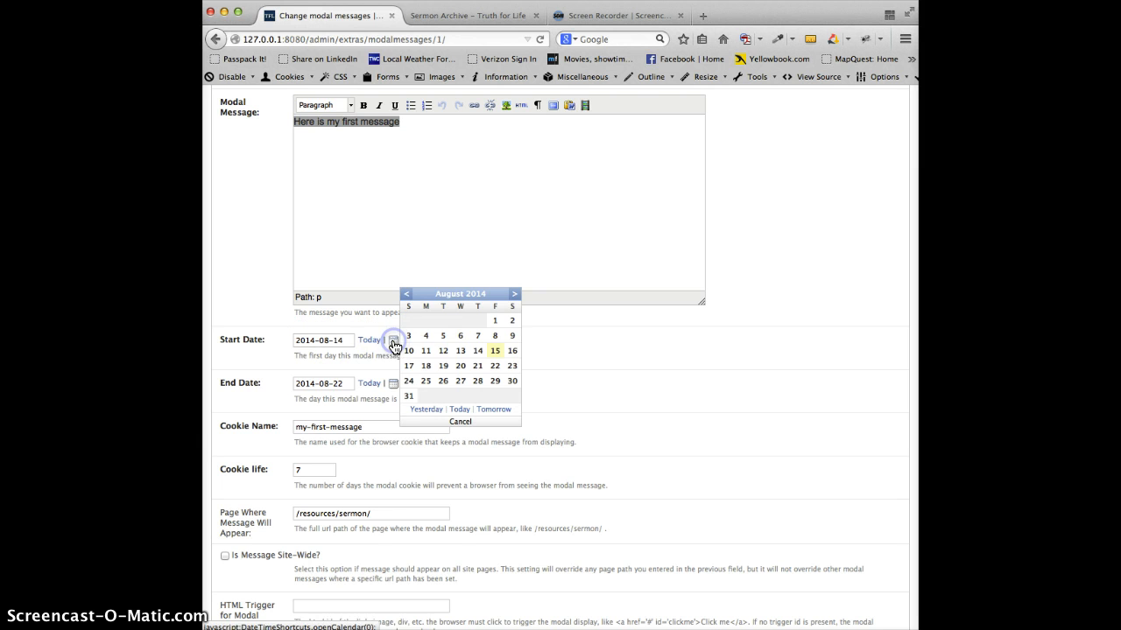
left_click(393, 386)
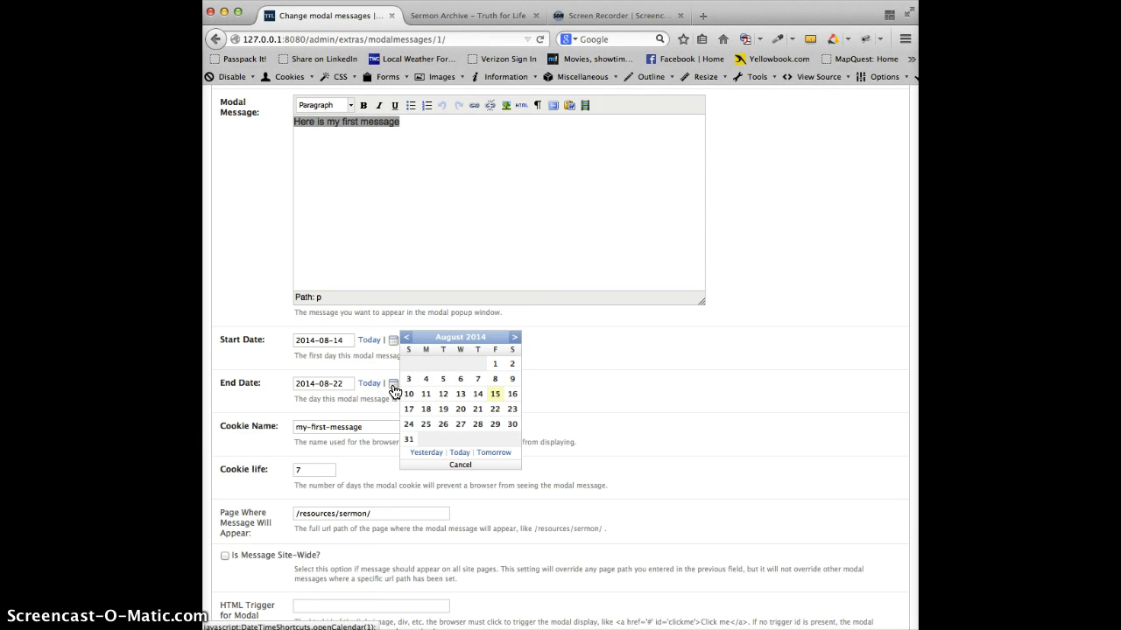
left_click(623, 391)
scroll(605, 416, "down", 3)
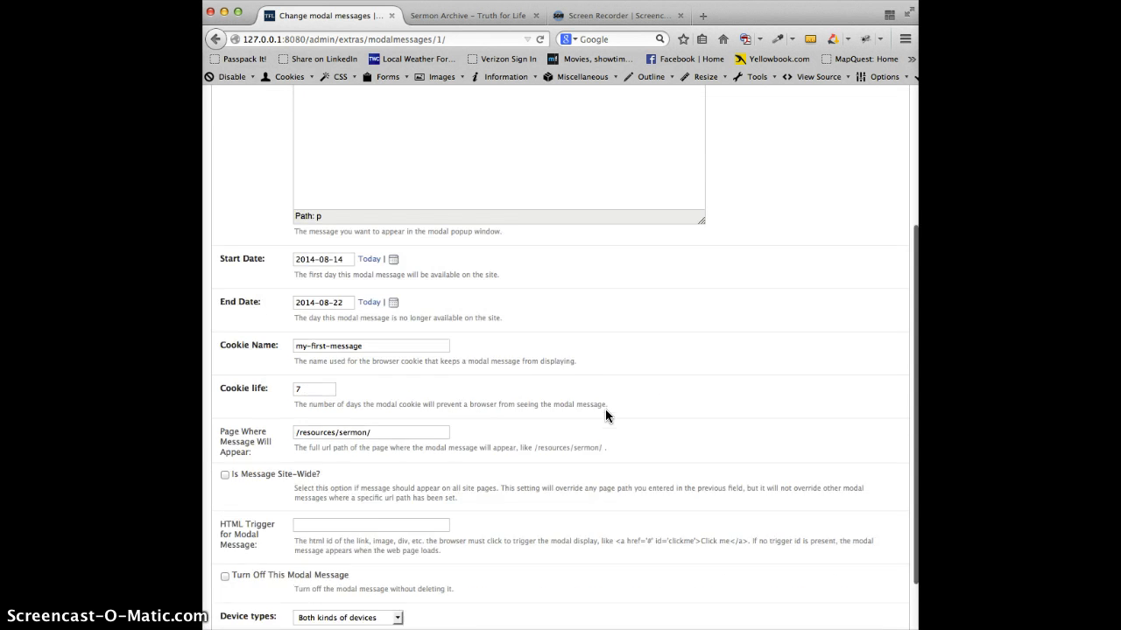
Compare the Cookie Name with the Modal Title it is derived from by default.
left_click_drag(365, 305, 292, 299)
left_click(776, 334)
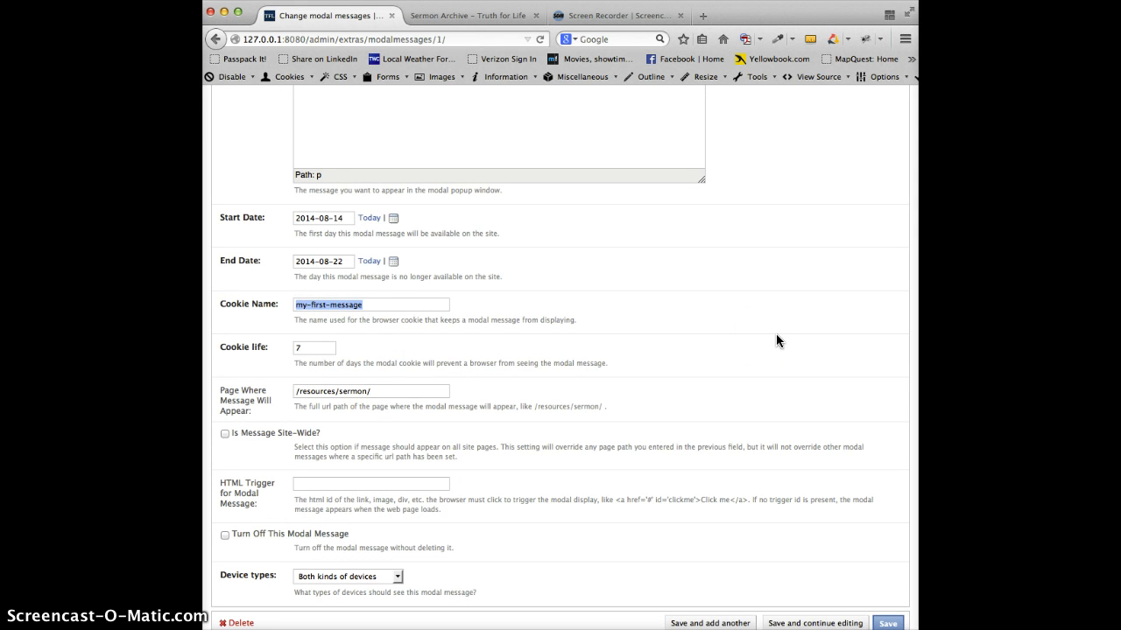
scroll(776, 341, "up", 6)
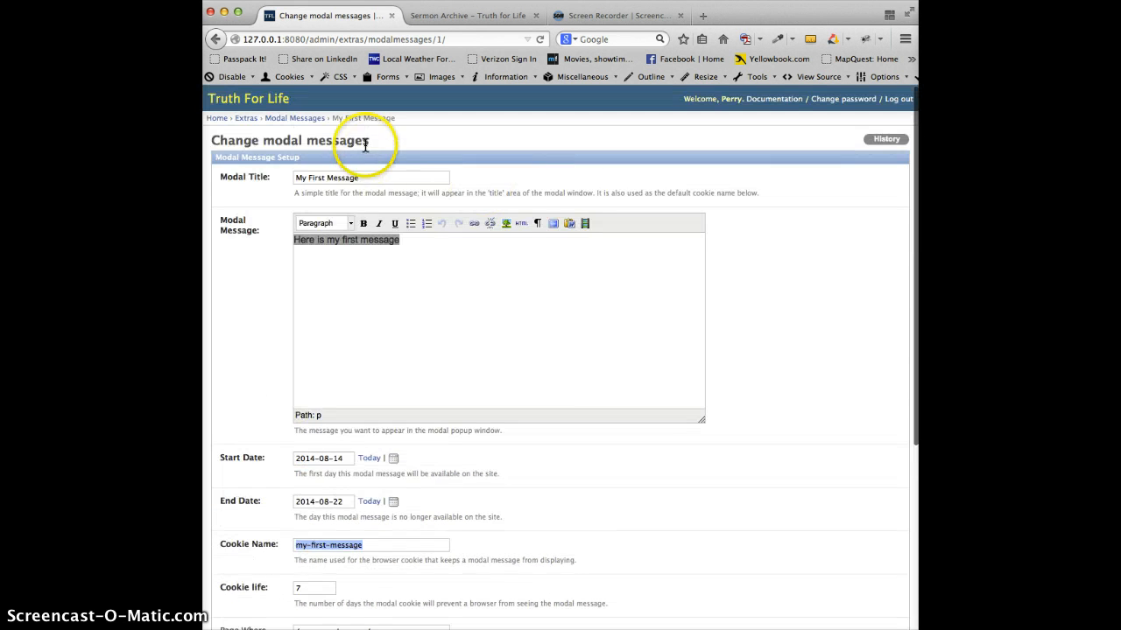
left_click(359, 182)
left_click_drag(359, 181, 350, 158)
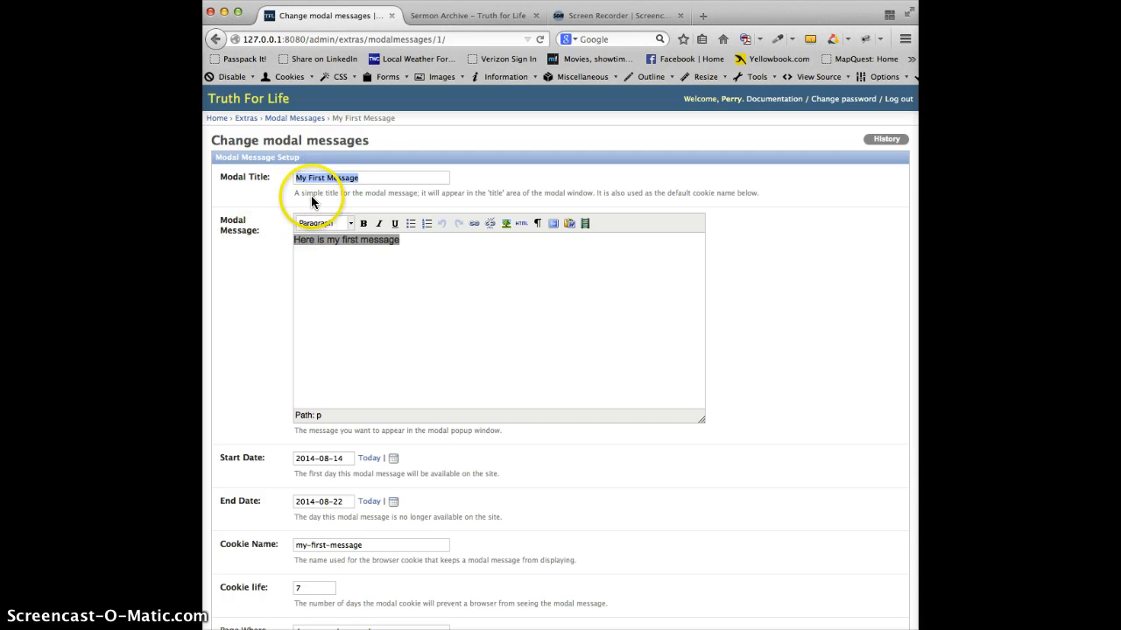
left_click_drag(372, 544, 302, 538)
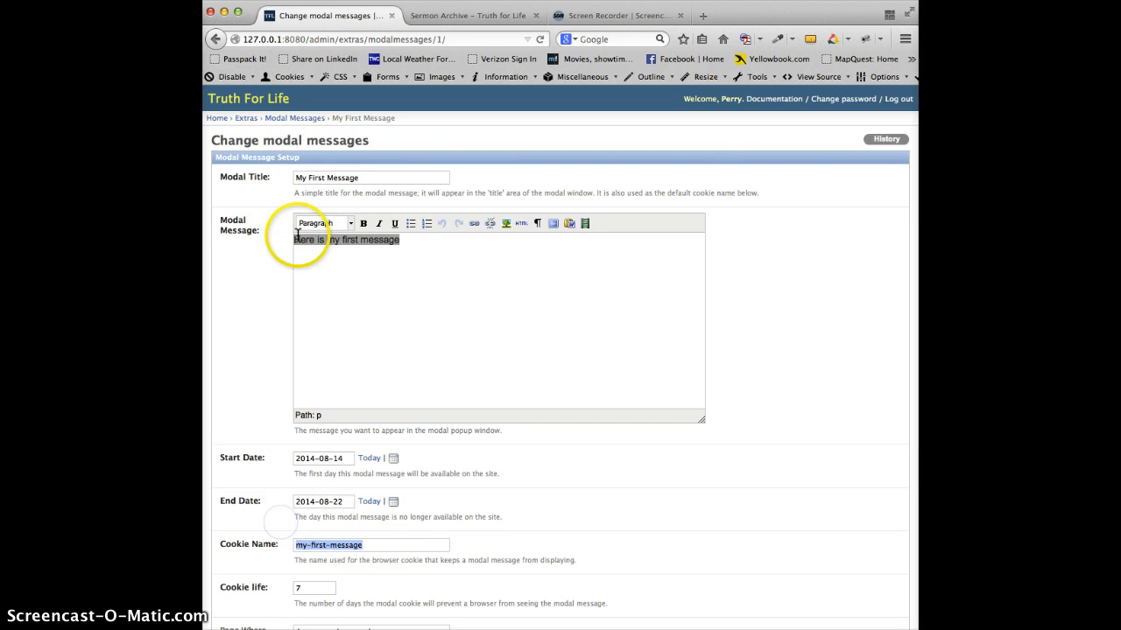
left_click_drag(373, 179, 288, 155)
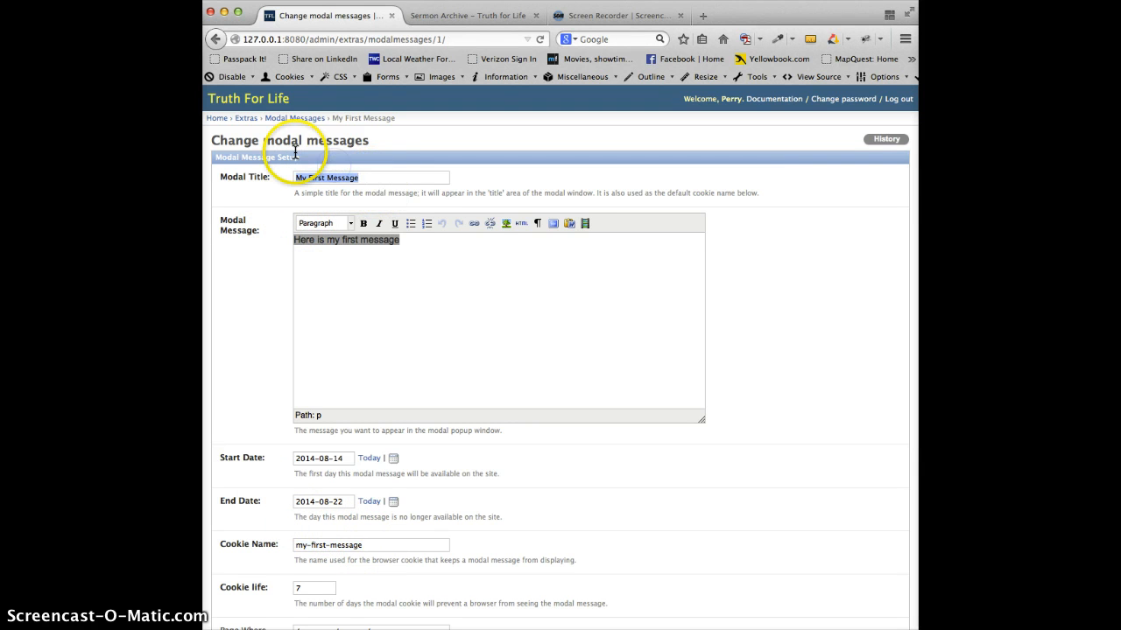
scroll(590, 482, "down", 1)
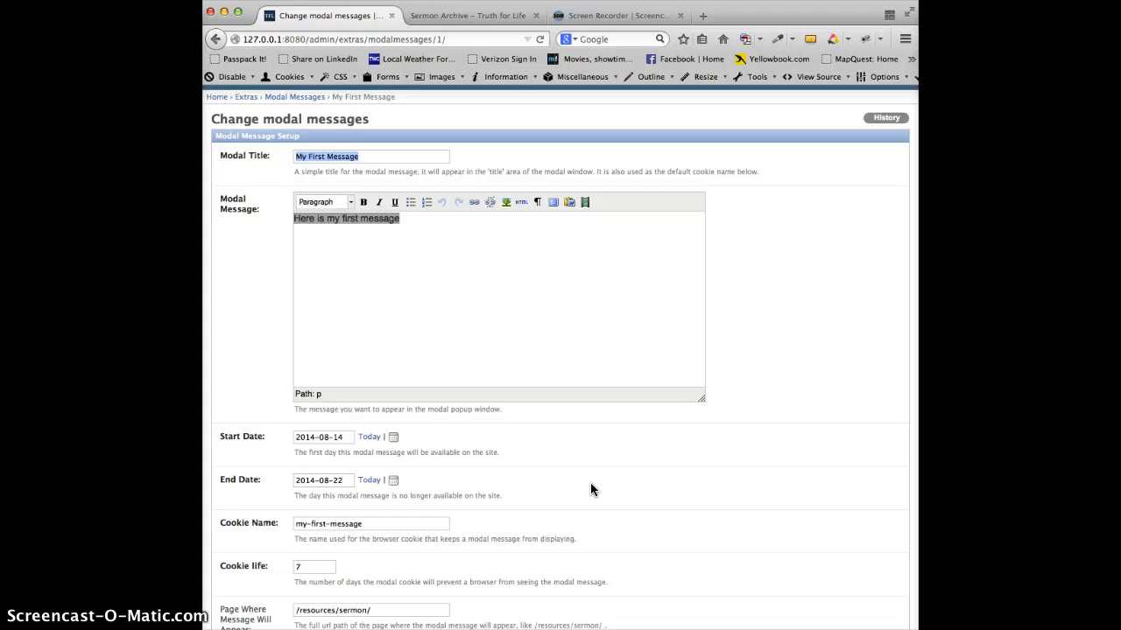
left_click_drag(360, 525, 282, 502)
Examine the Cookie life setting together with the Cookie Name it applies to.
scroll(582, 498, "down", 6)
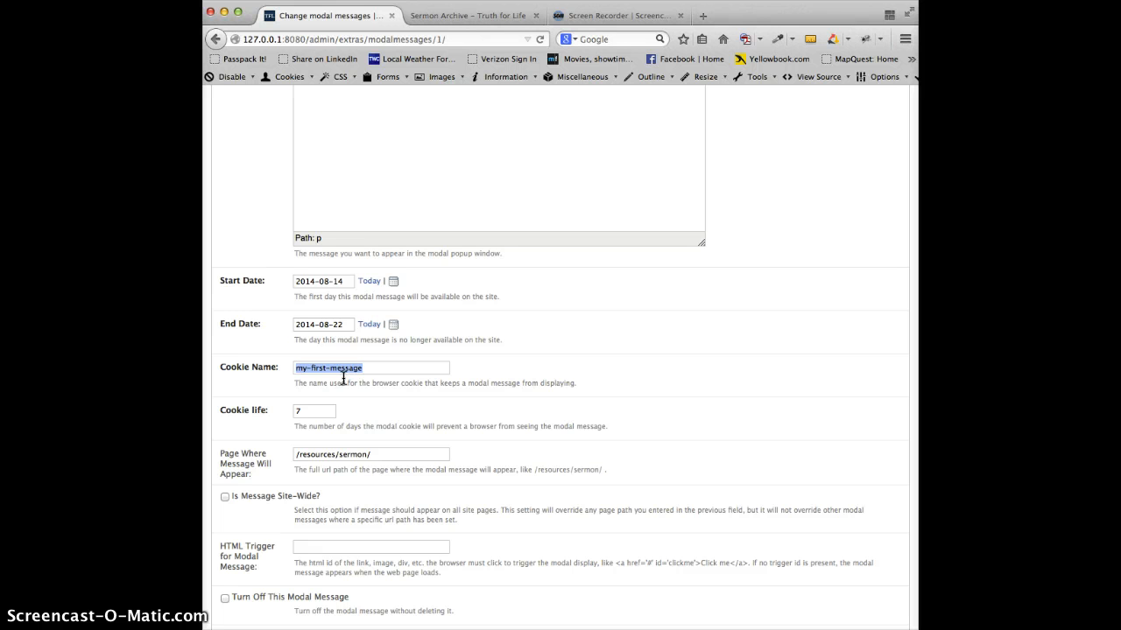
left_click(301, 411)
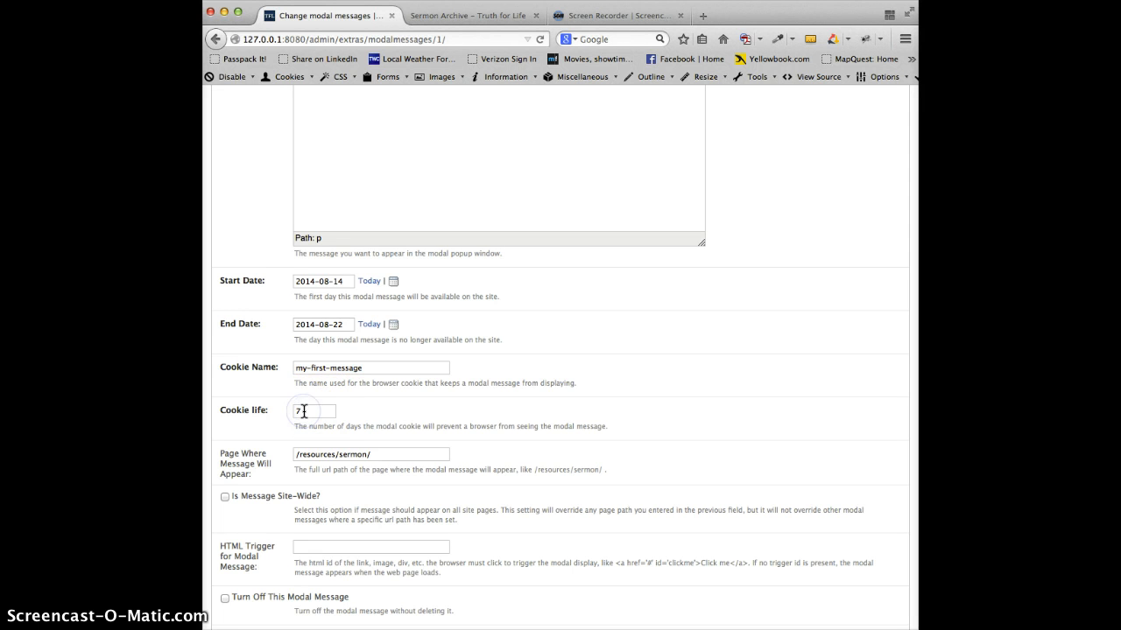
left_click(315, 412)
left_click_drag(316, 411, 280, 407)
triple_click(368, 368)
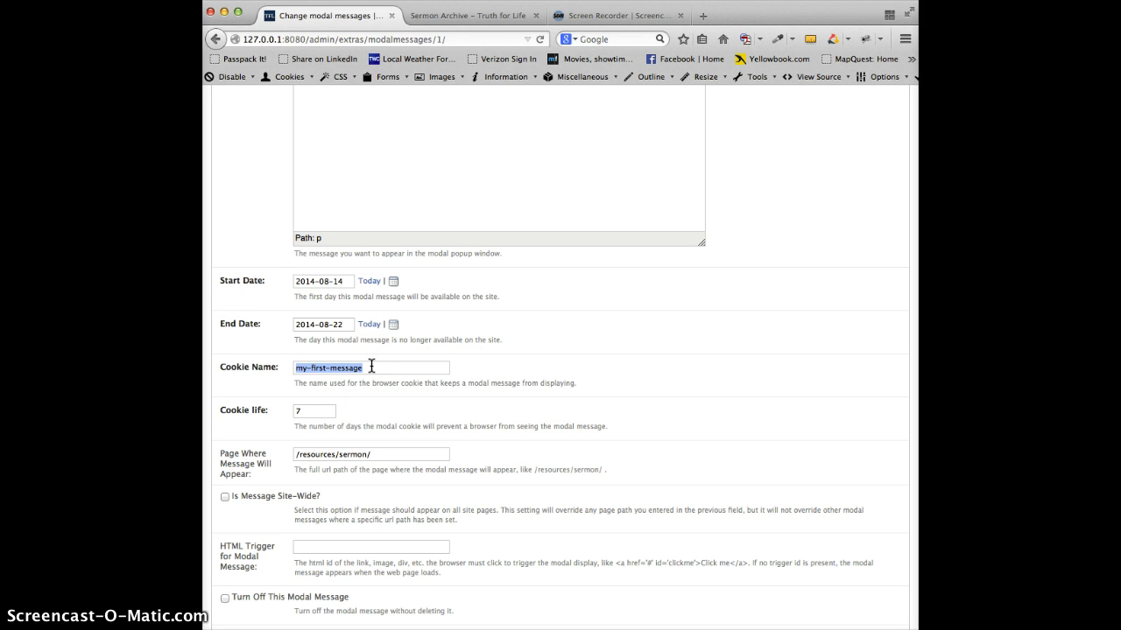
Examine the page path where the message will appear and the site-wide message option.
scroll(372, 367, "down", 3)
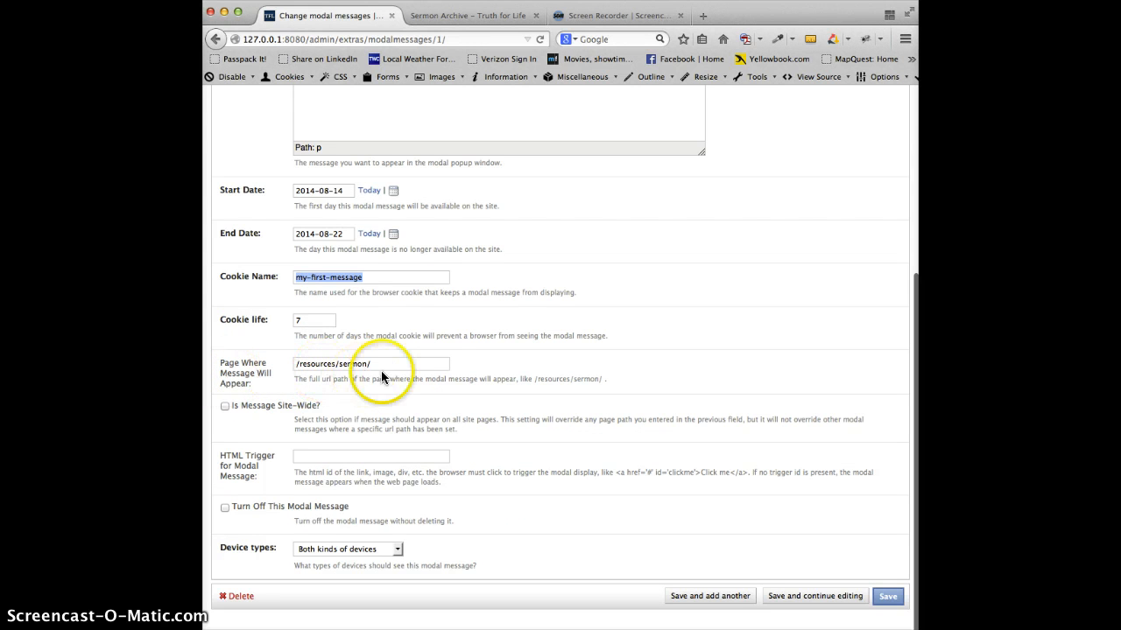
left_click_drag(382, 363, 316, 344)
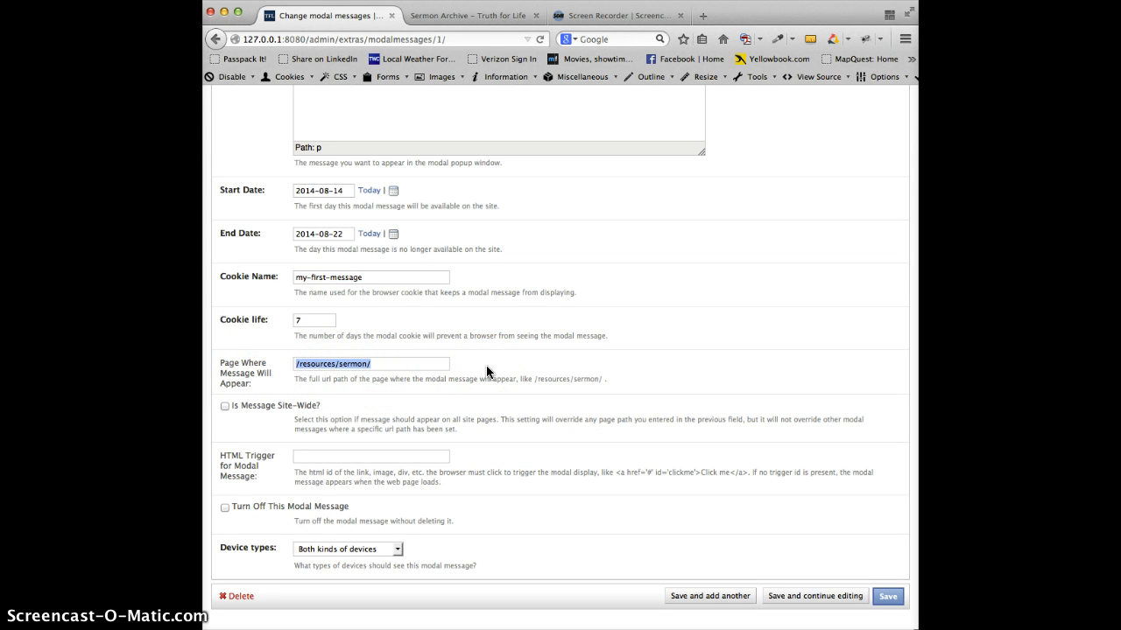
left_click(379, 363)
left_click(379, 363)
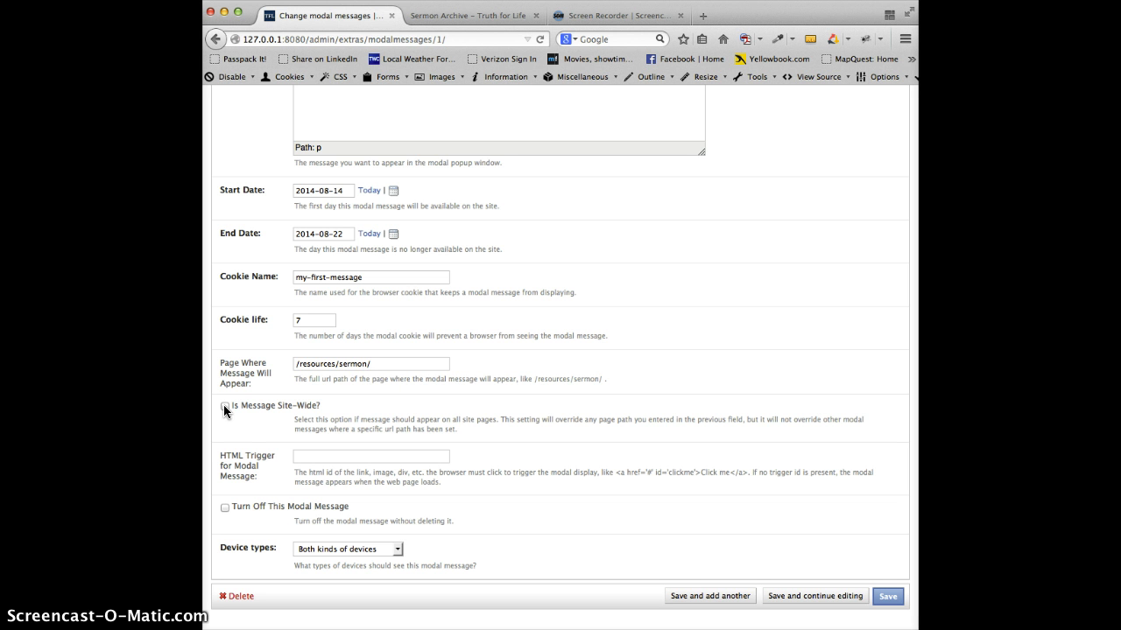
triple_click(350, 361)
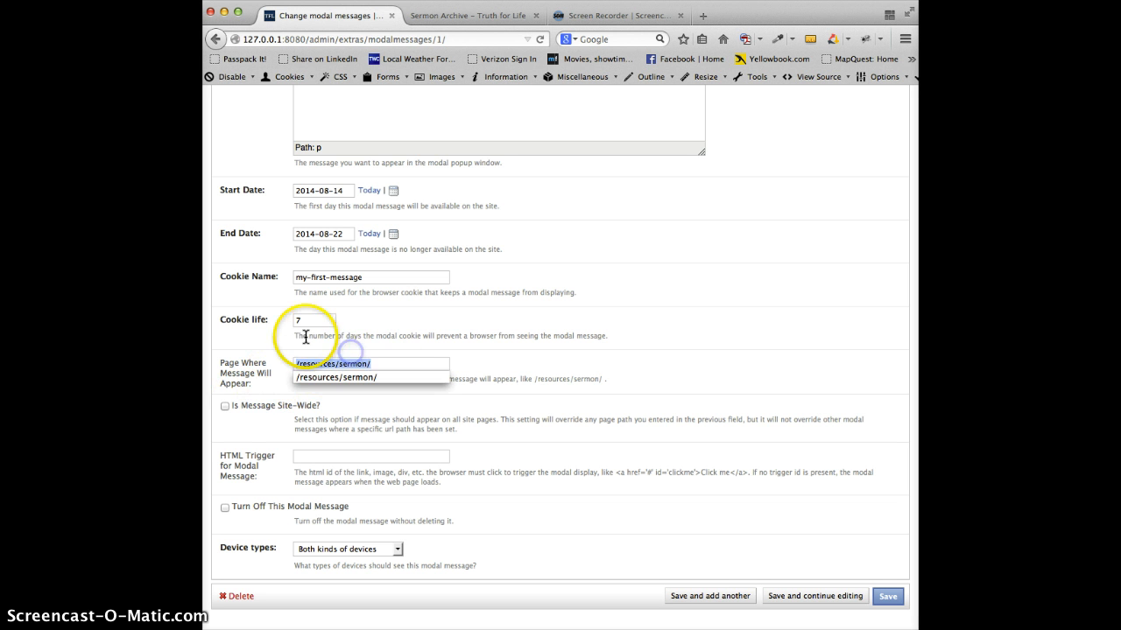
left_click(247, 425)
left_click(244, 464)
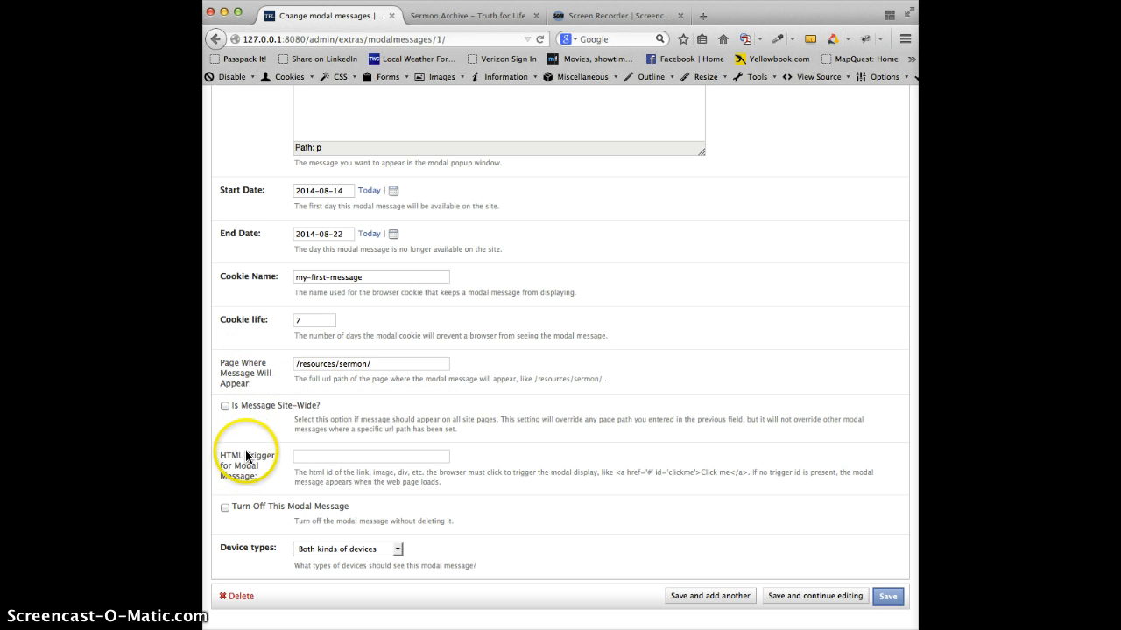
Examine the HTML trigger field, the option to turn off the modal message, and the device type choices.
left_click(315, 456)
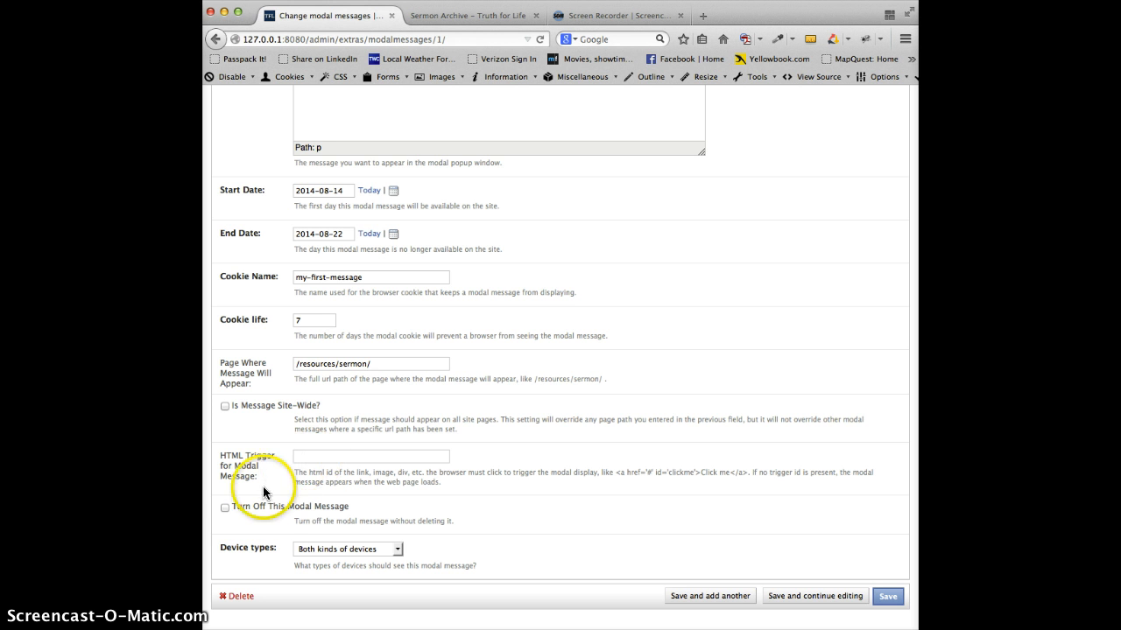
left_click(226, 508)
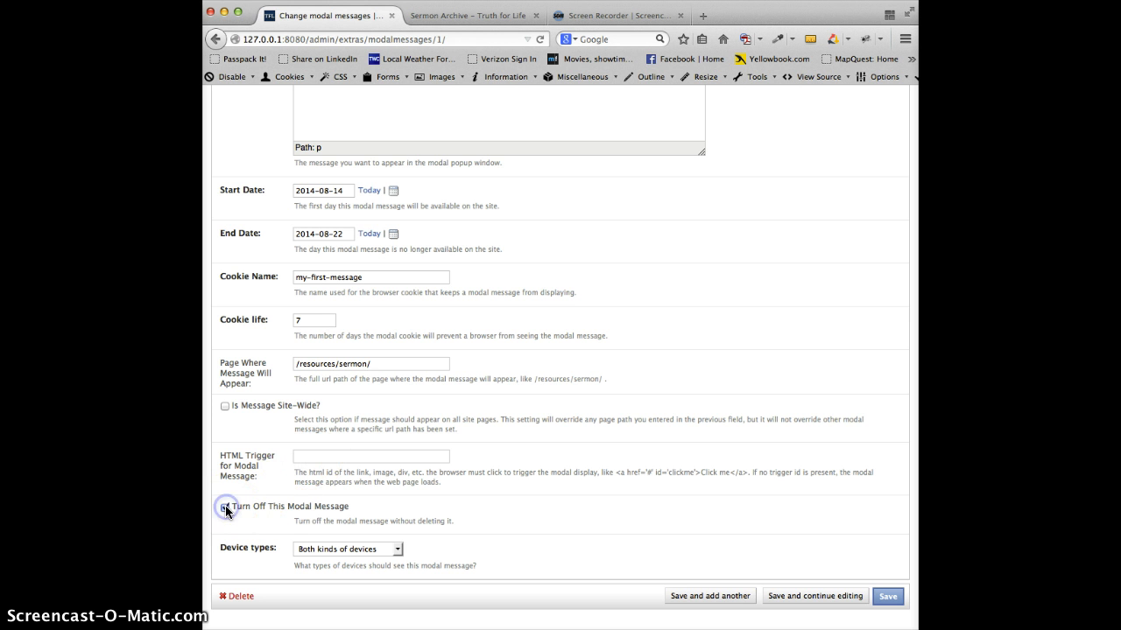
left_click(331, 550)
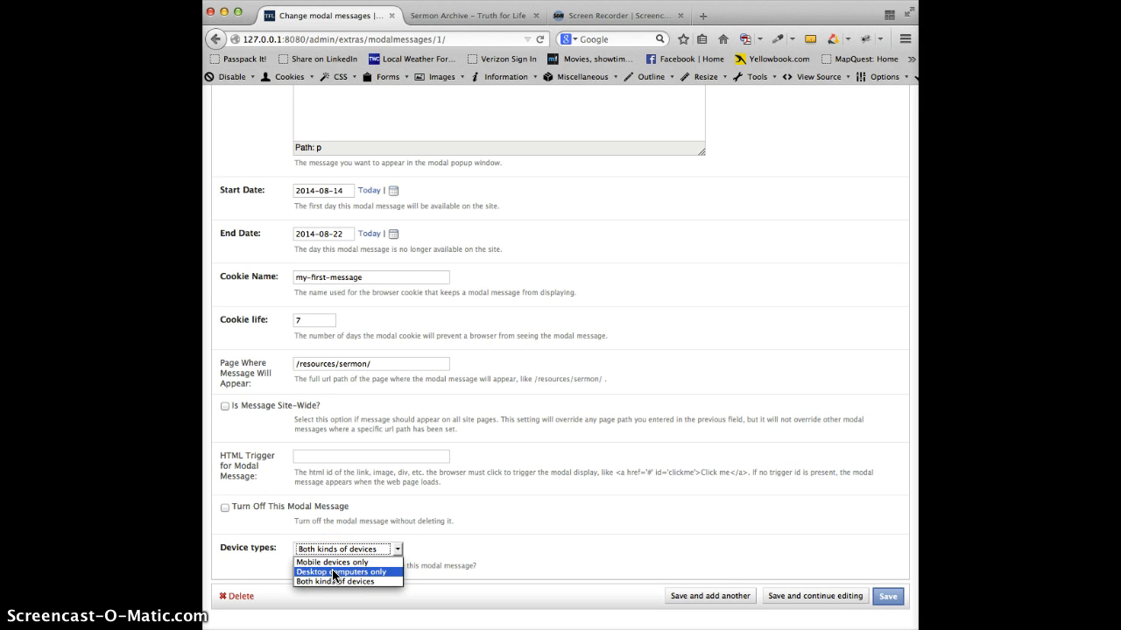
left_click(456, 548)
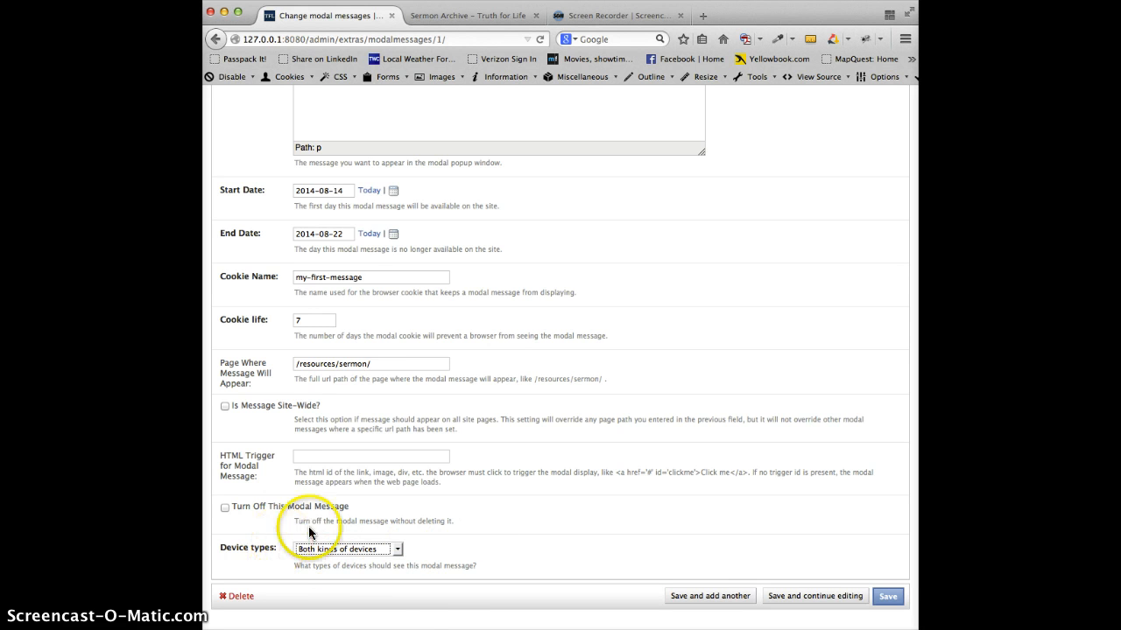
scroll(590, 549, "up", 3)
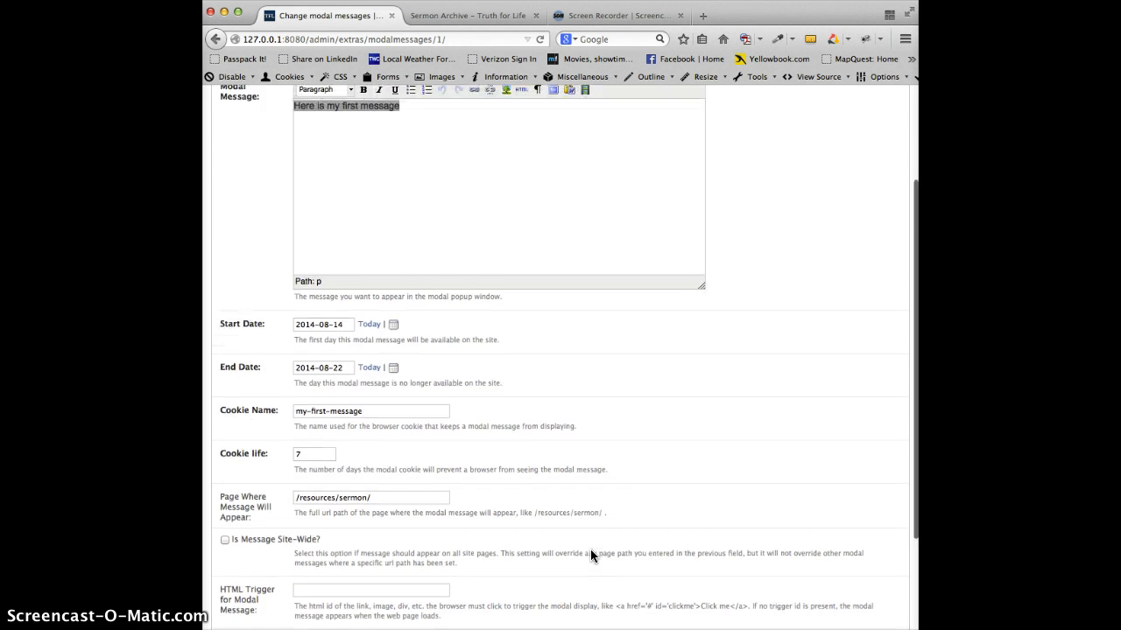
scroll(590, 553, "up", 2)
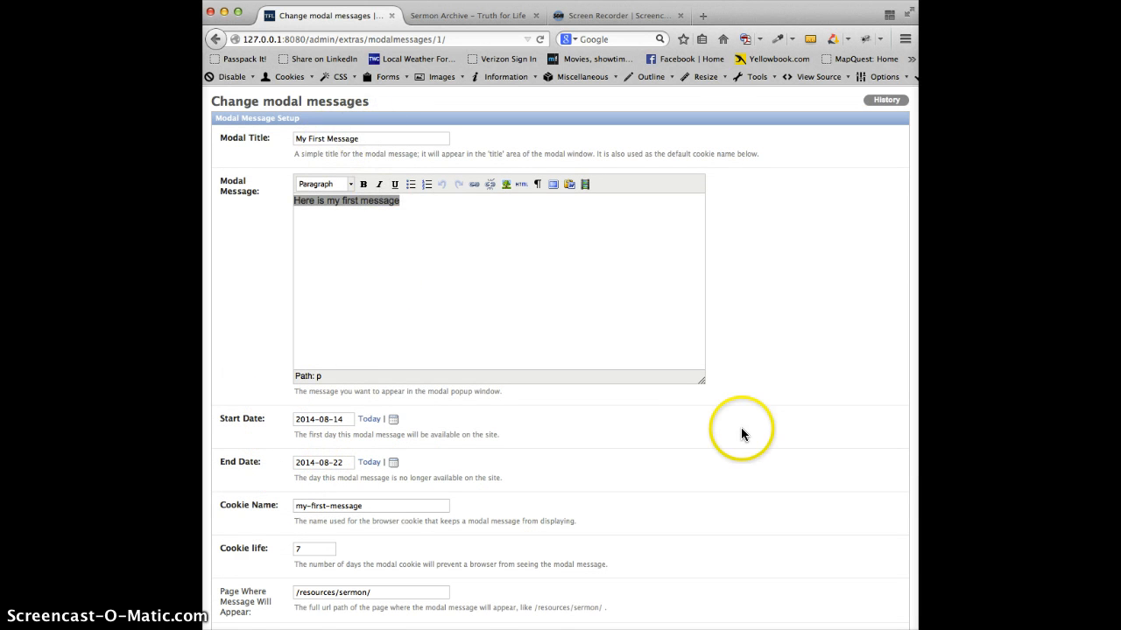
scroll(747, 430, "down", 3)
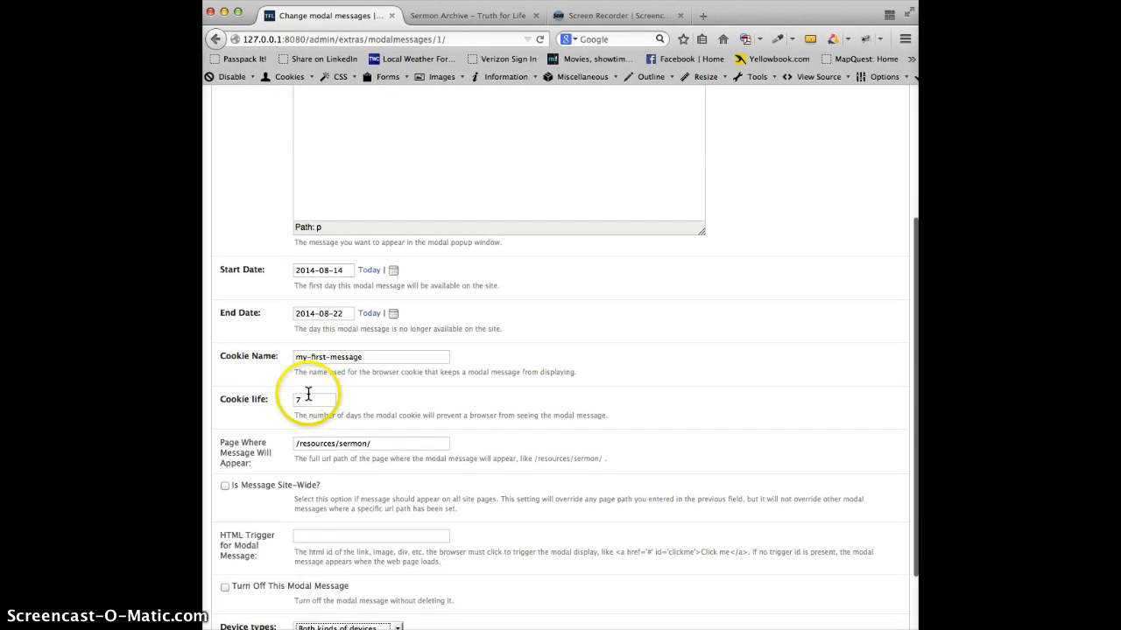
Save the modal message and test it on the Sermon Archive page, reloading once more after closing the popup.
scroll(614, 429, "down", 2)
left_click(886, 597)
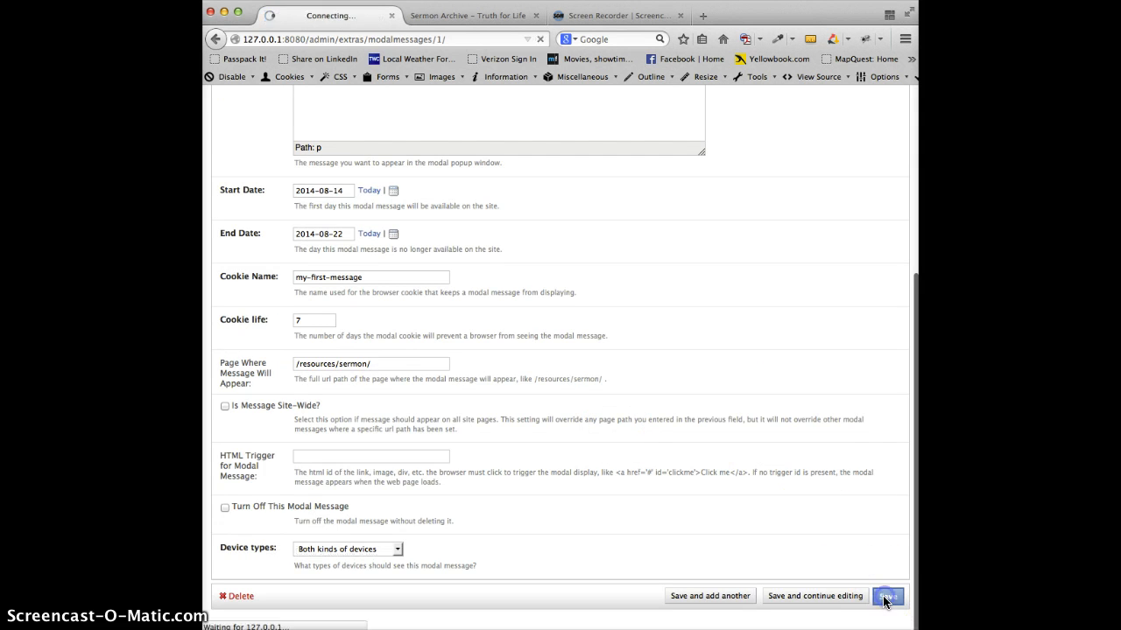
left_click(466, 15)
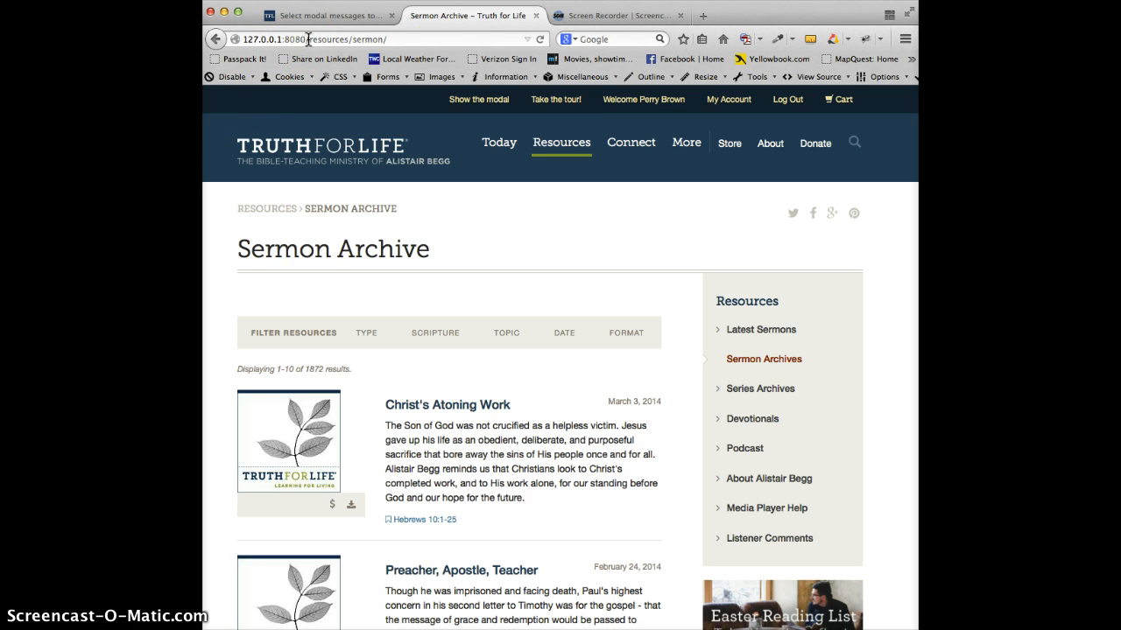
left_click(540, 44)
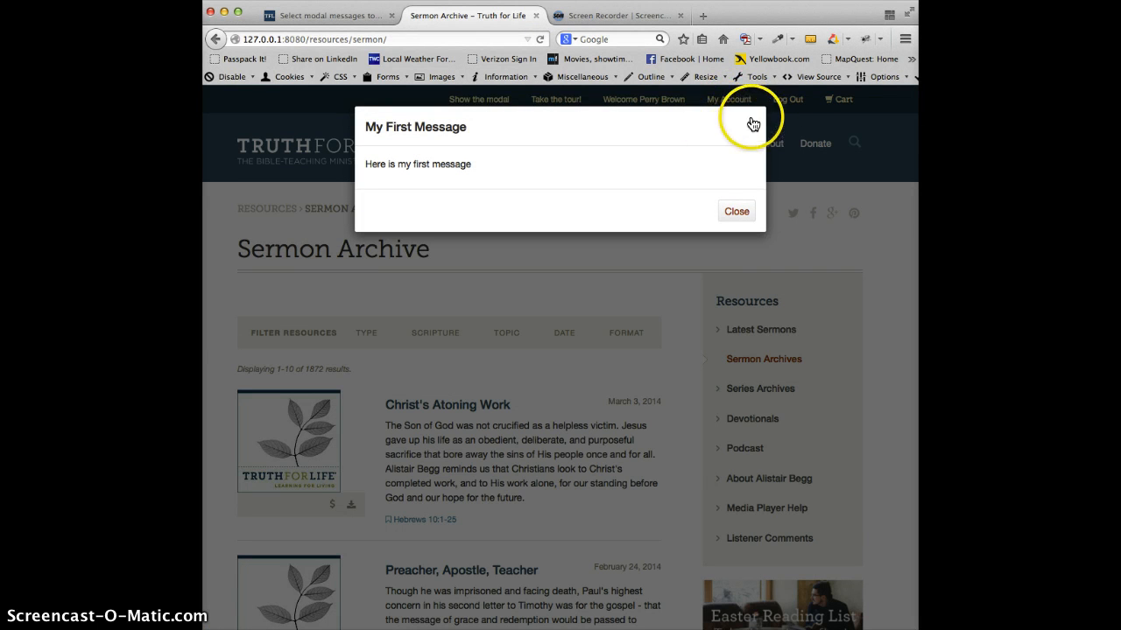
left_click(730, 213)
left_click(540, 39)
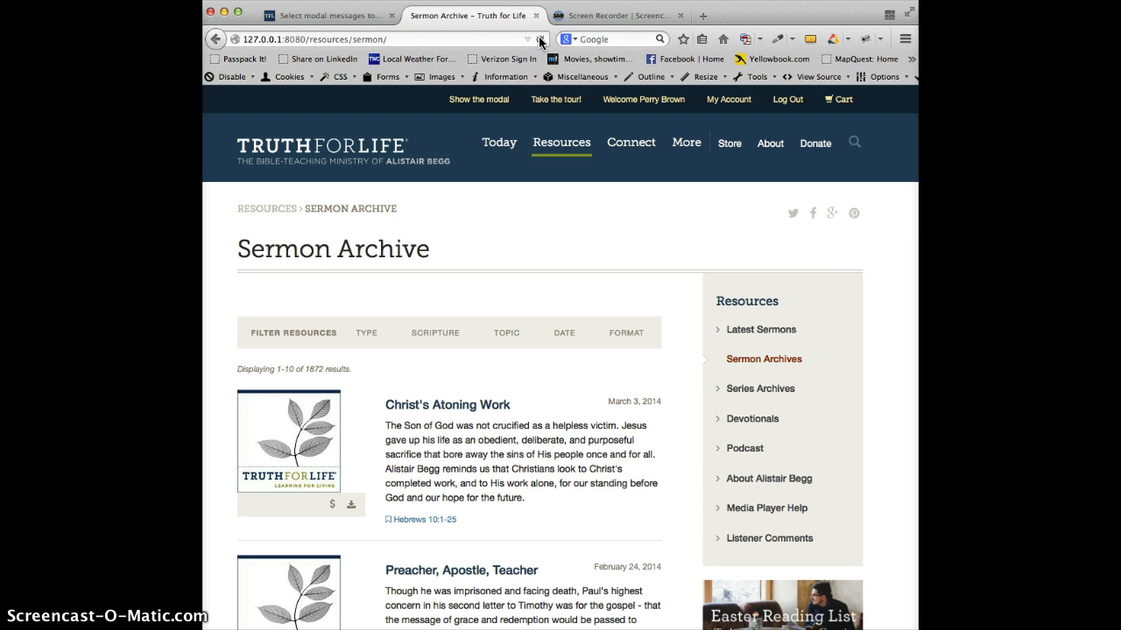
View the Sermon Archive page's cookie information and examine the my-first-message cookie.
left_click(307, 77)
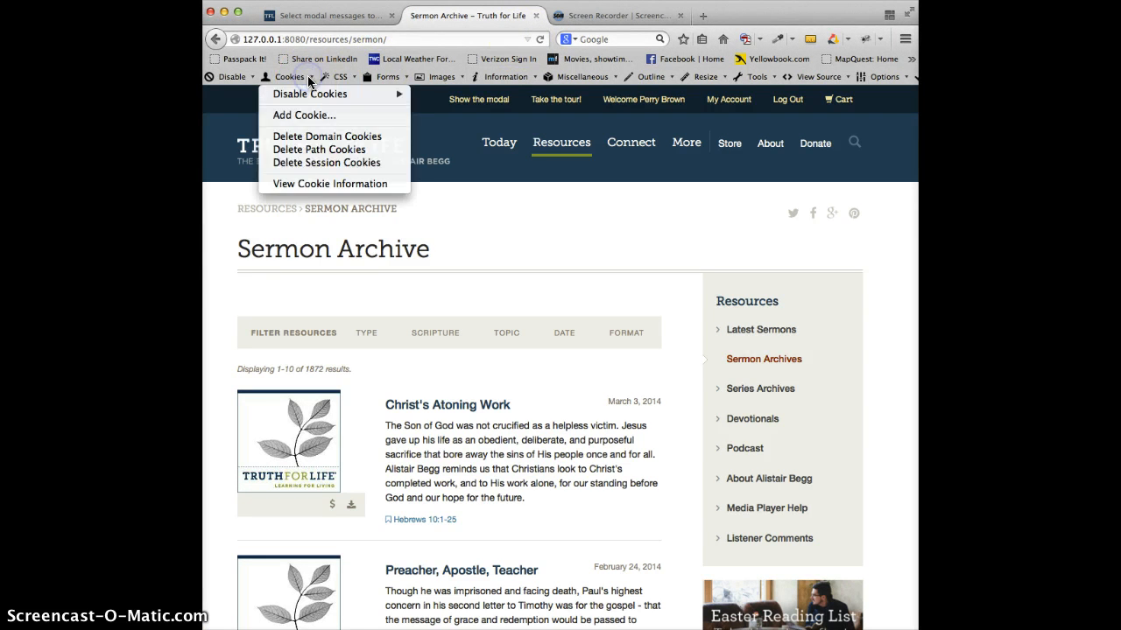
left_click(309, 183)
scroll(552, 302, "down", 10)
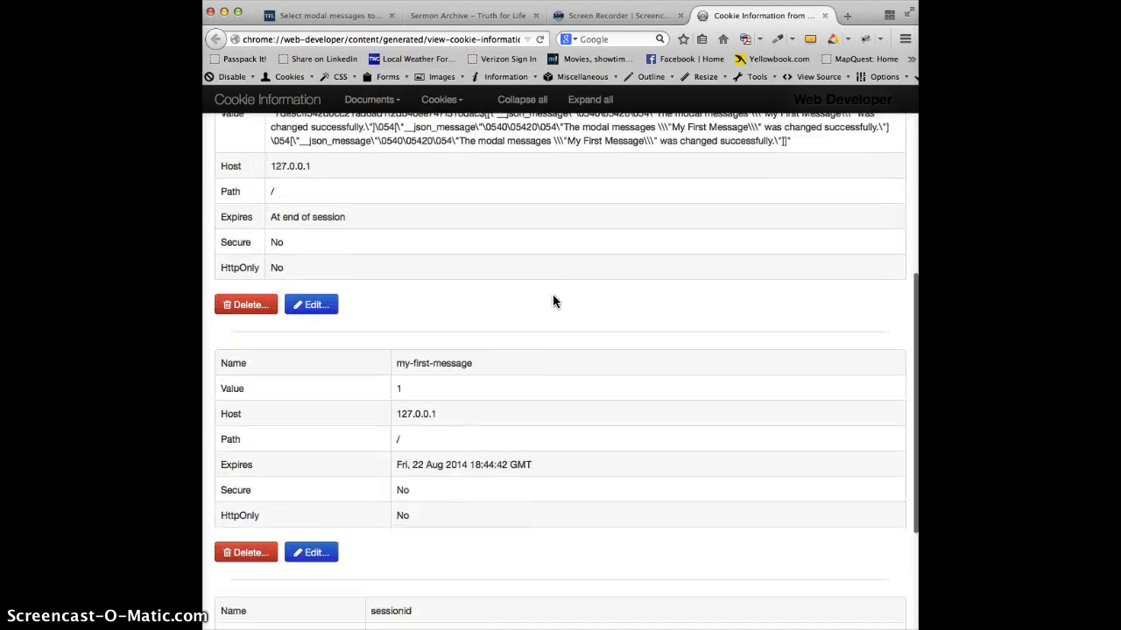
scroll(553, 301, "down", 1)
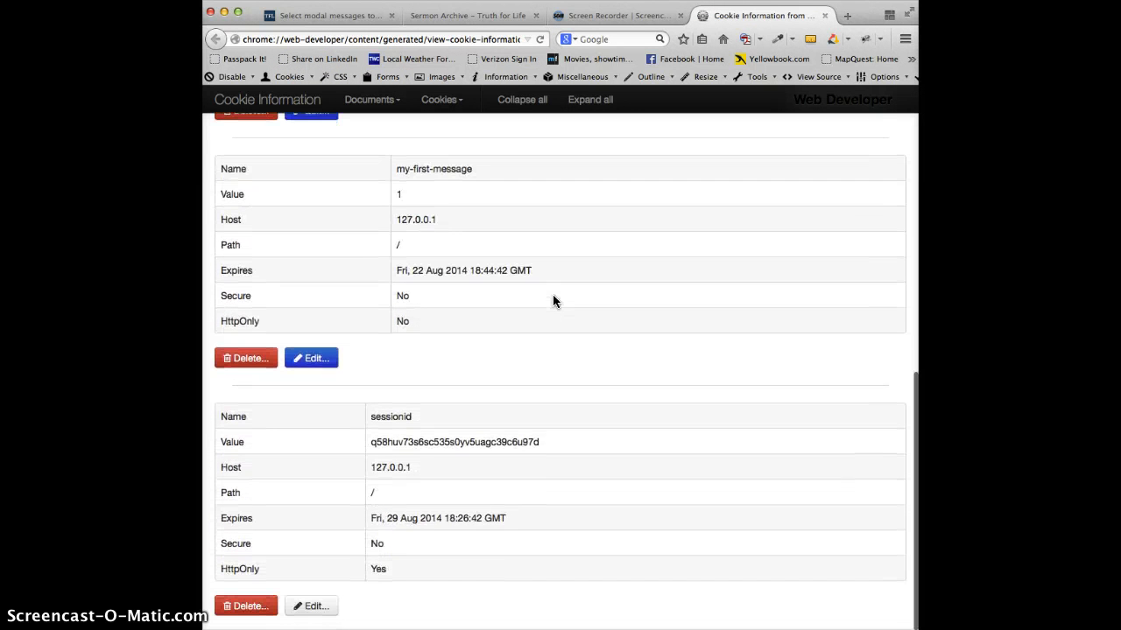
left_click(395, 171)
left_click_drag(396, 172, 517, 172)
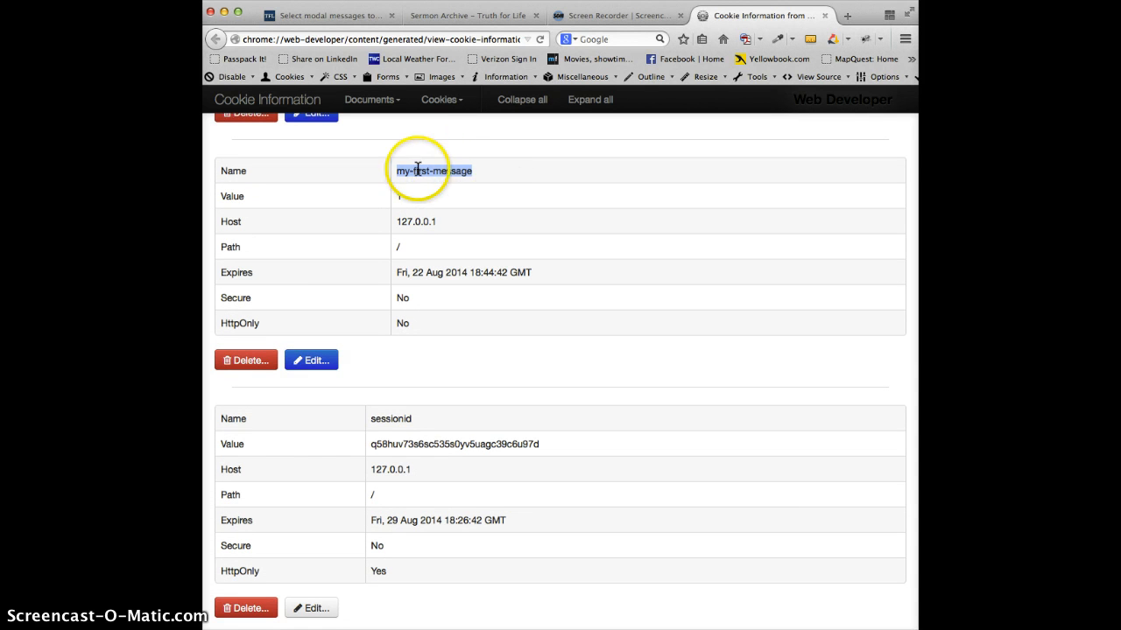
Reopen My First Message in the site administration and compare its Cookie Name with the browser cookie.
left_click(374, 17)
left_click(252, 216)
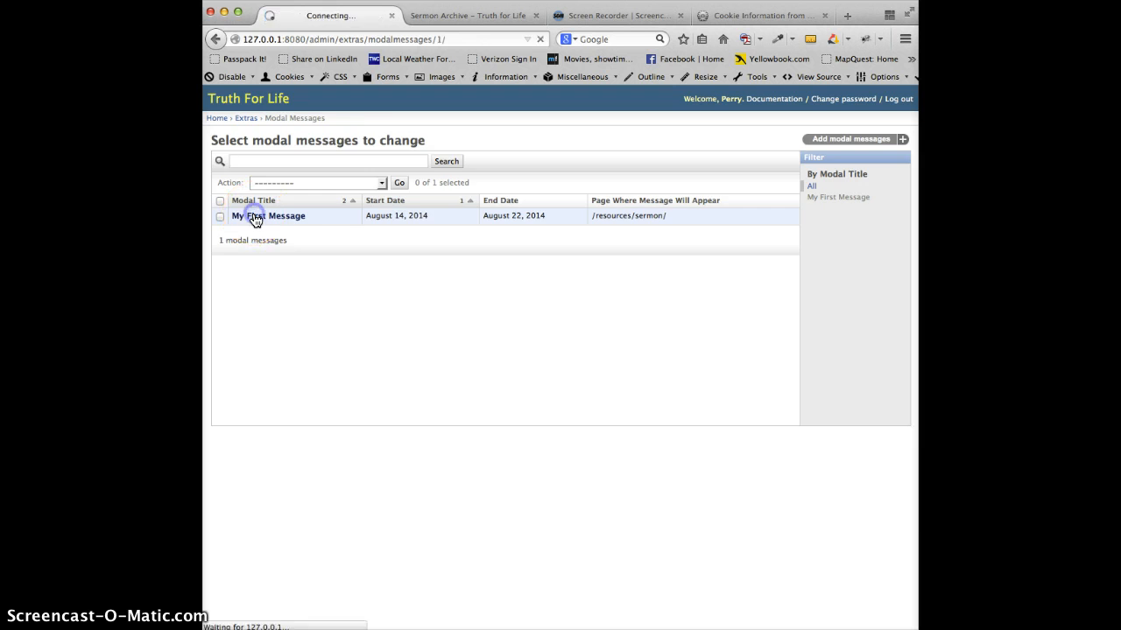
scroll(295, 296, "down", 2)
scroll(296, 296, "down", 2)
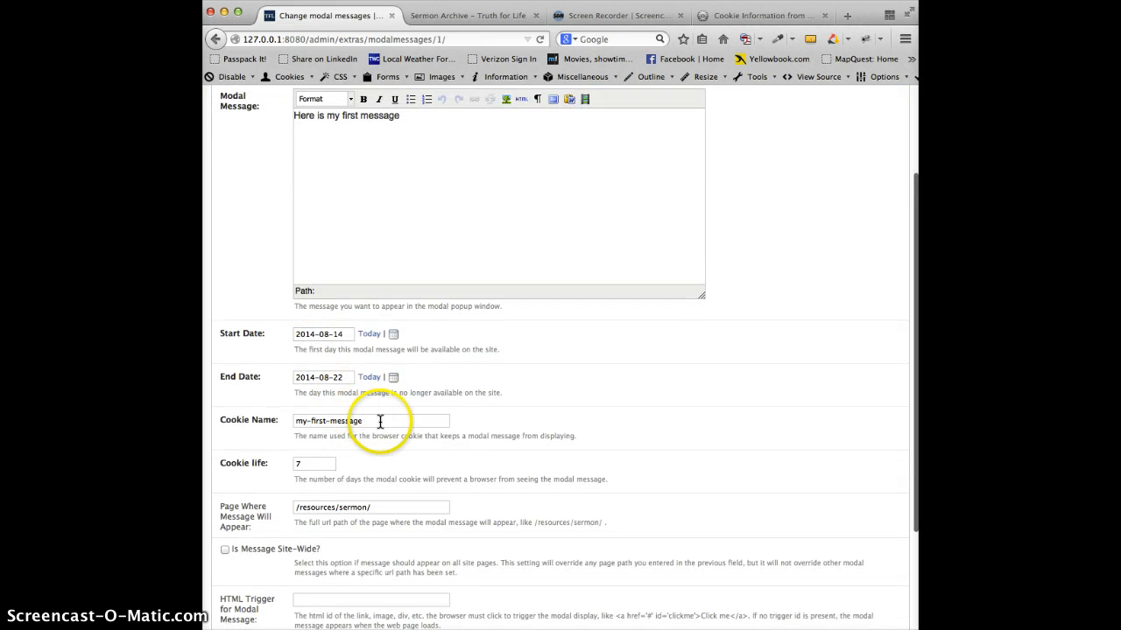
left_click_drag(377, 421, 291, 419)
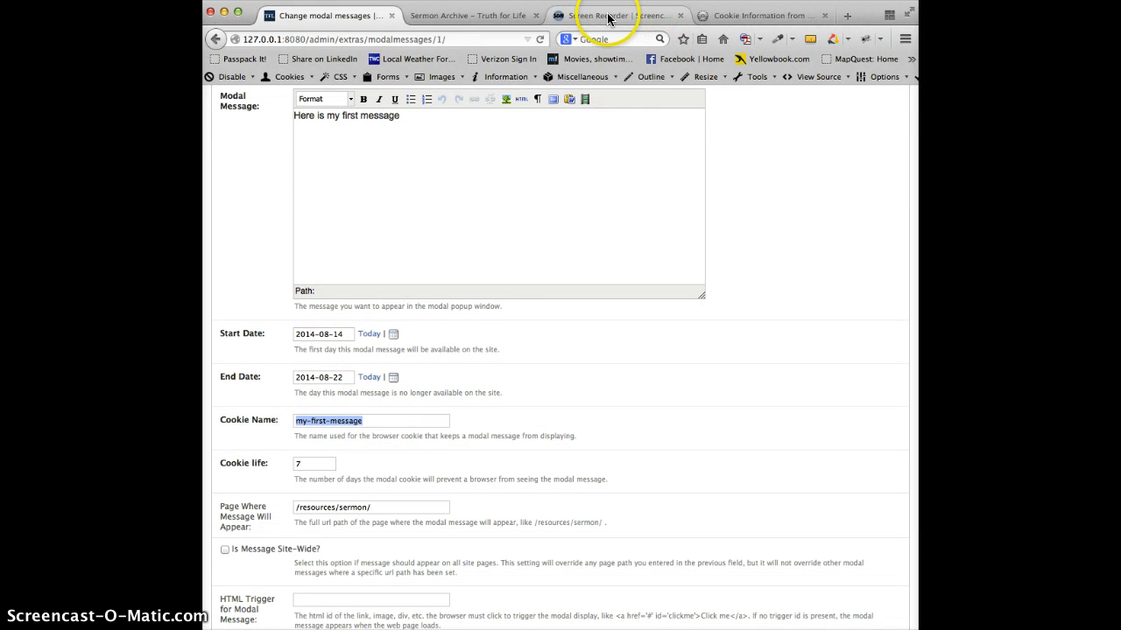
Delete the my-first-message cookie from the browser.
left_click(729, 15)
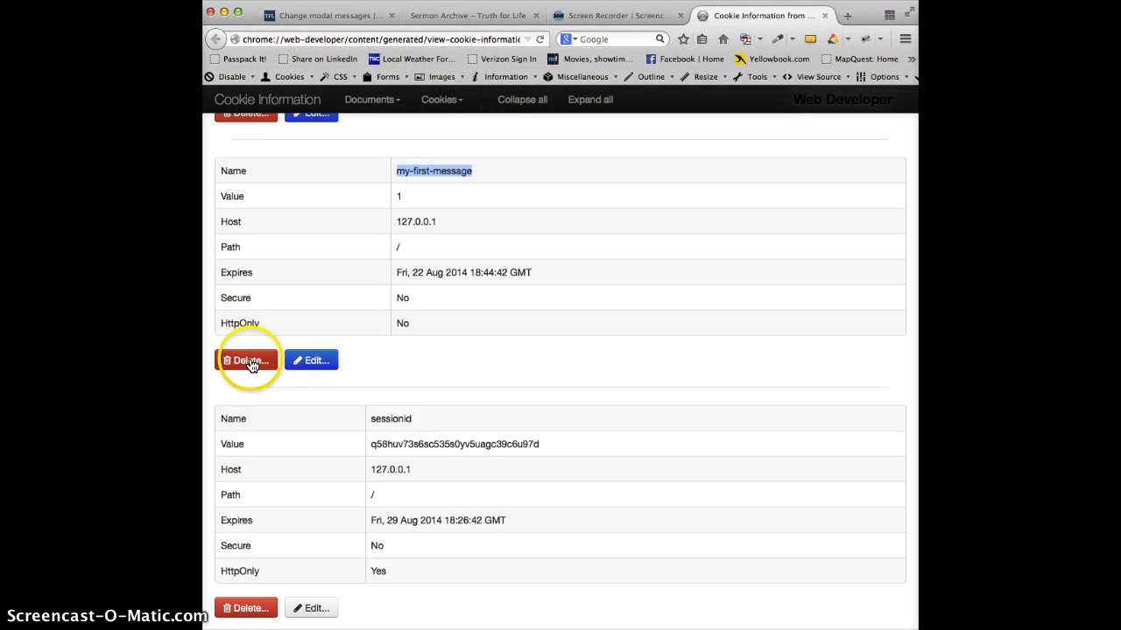
left_click(249, 360)
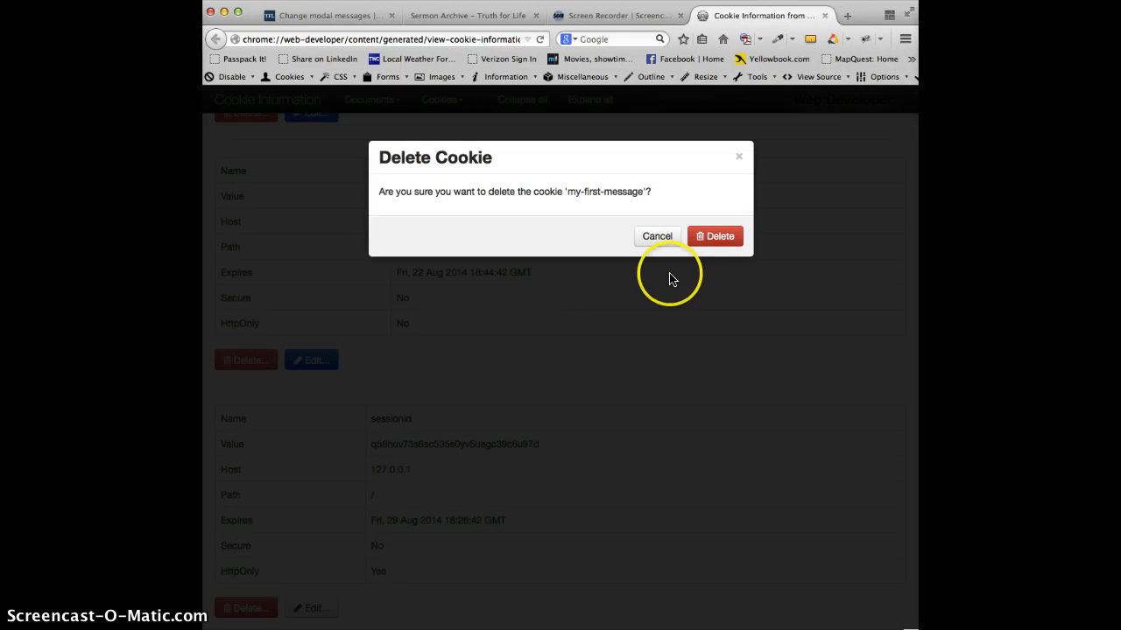
left_click(714, 236)
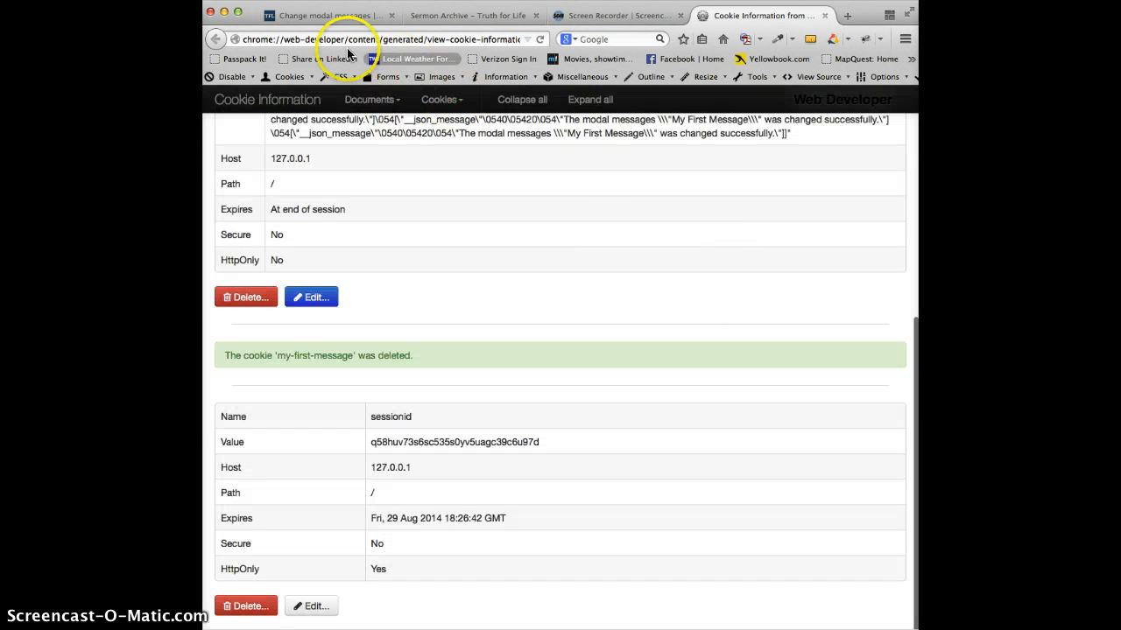
Clear the page path of My First Message, make the message site-wide, and save it.
left_click(325, 16)
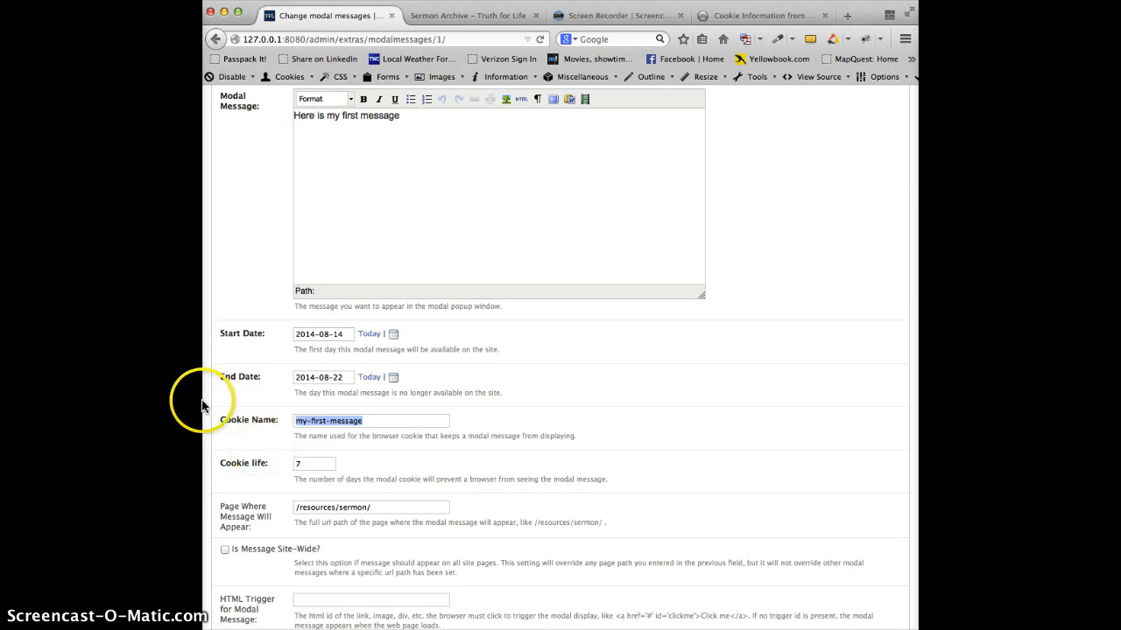
scroll(382, 425, "down", 3)
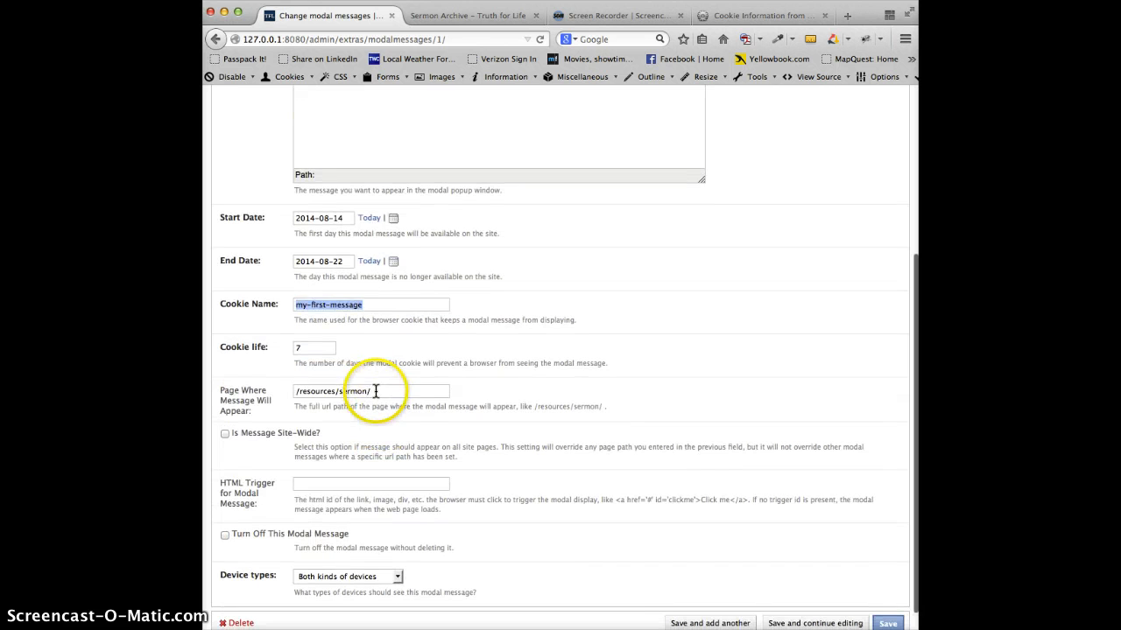
triple_click(376, 391)
key("BackSpace")
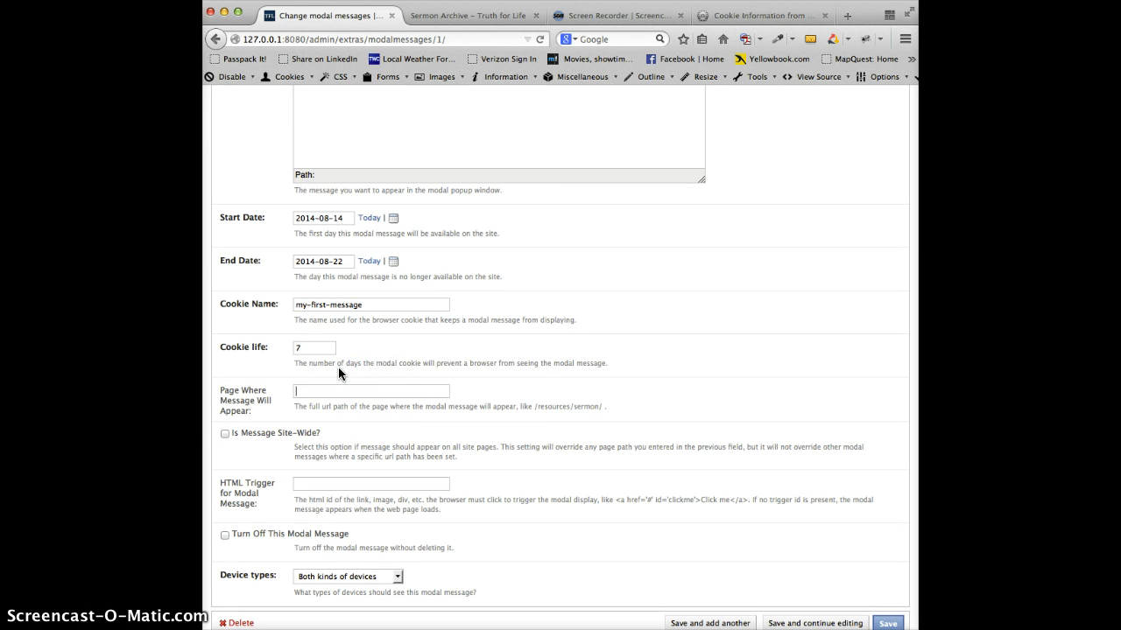
left_click(225, 435)
scroll(591, 475, "down", 1)
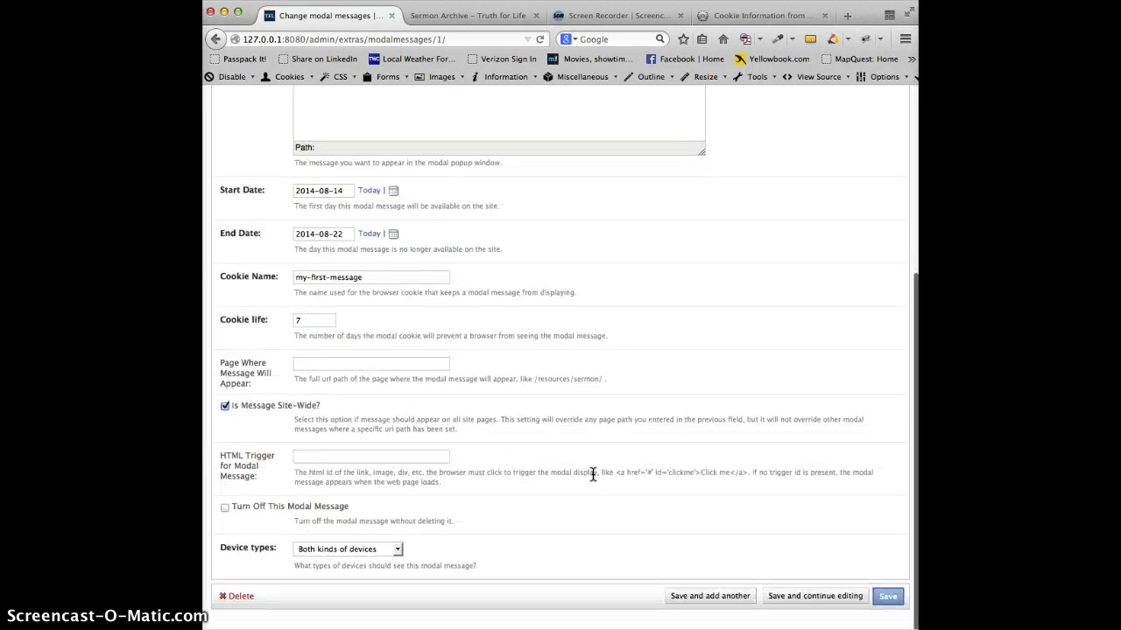
left_click(886, 599)
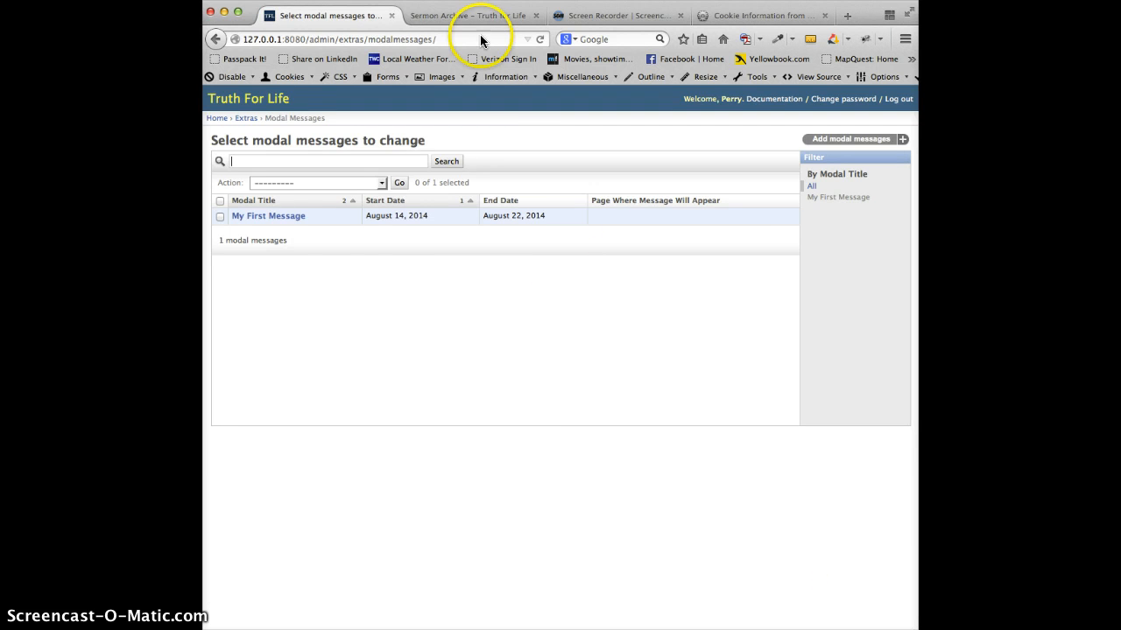
Test the site-wide message on the Today page, closing the popup and reloading the page.
left_click(455, 17)
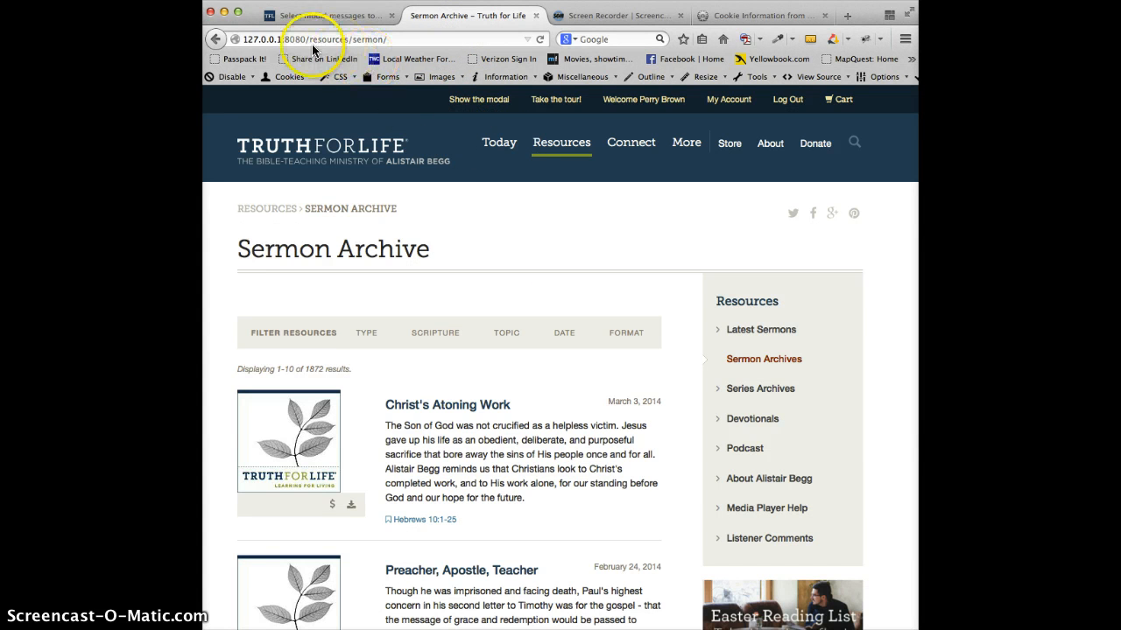
left_click(497, 146)
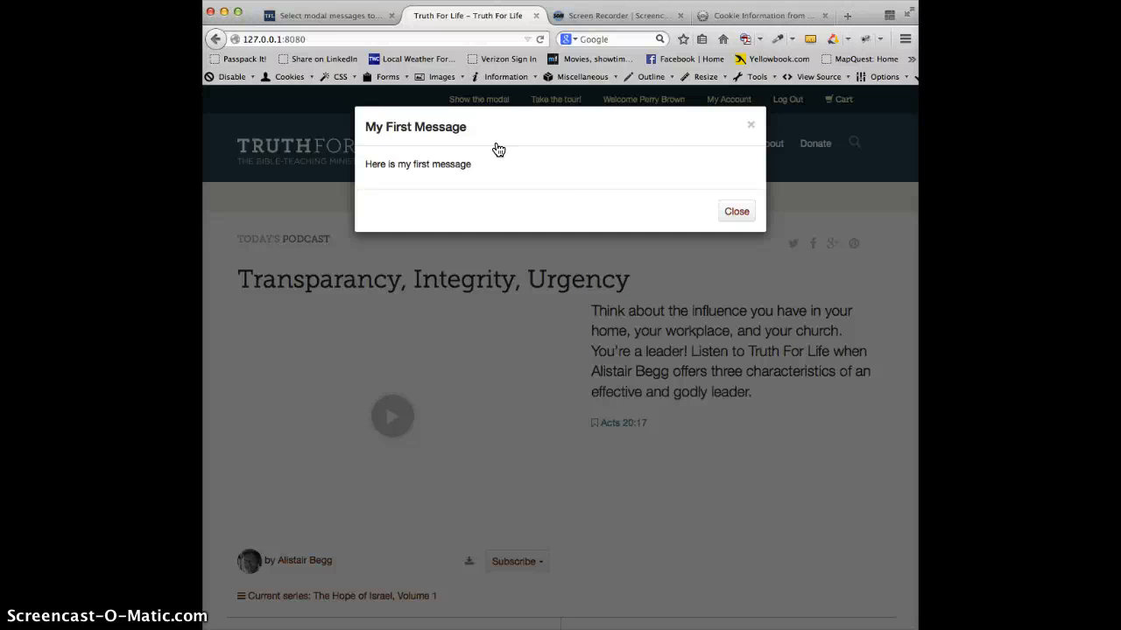
left_click(736, 213)
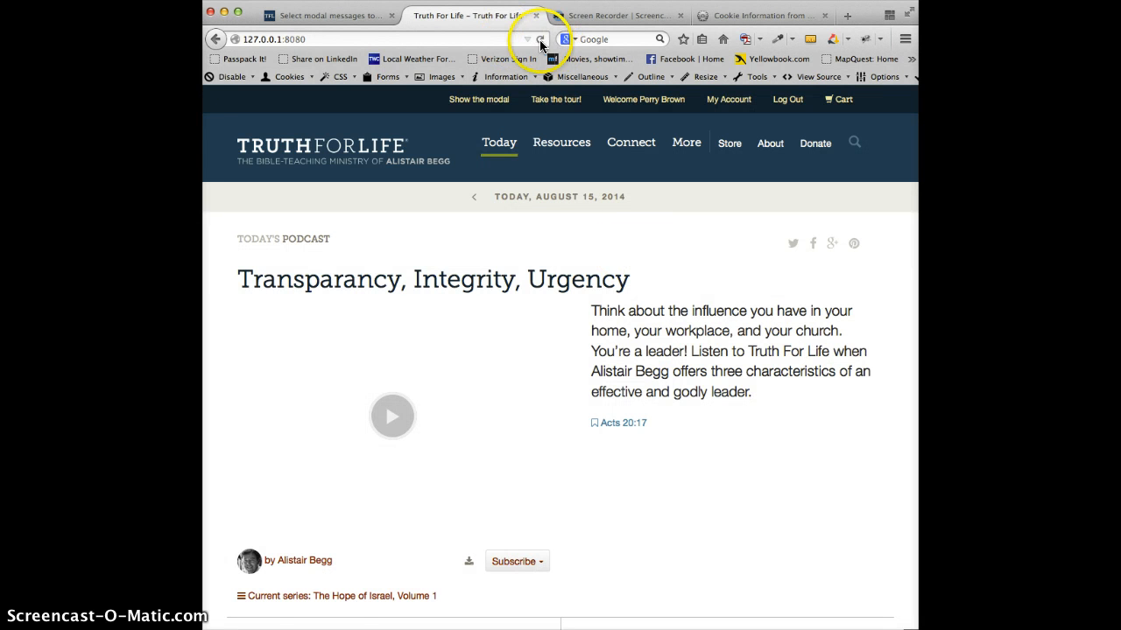
left_click(540, 41)
Find the my-first-message cookie in the Today page's cookie information and delete it.
left_click(285, 77)
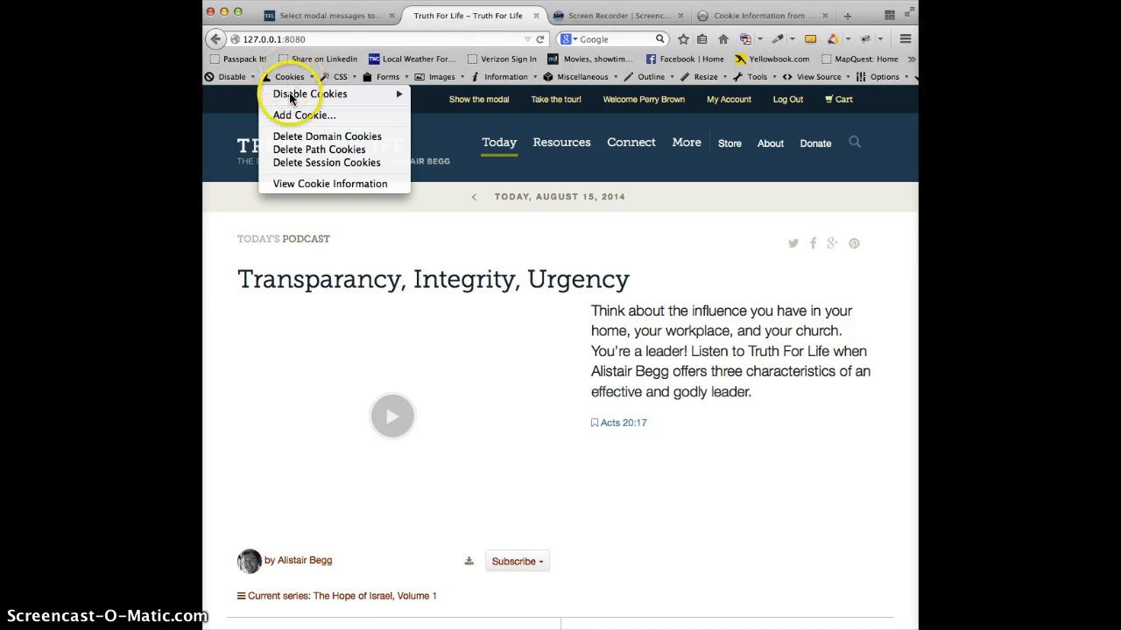
left_click(311, 183)
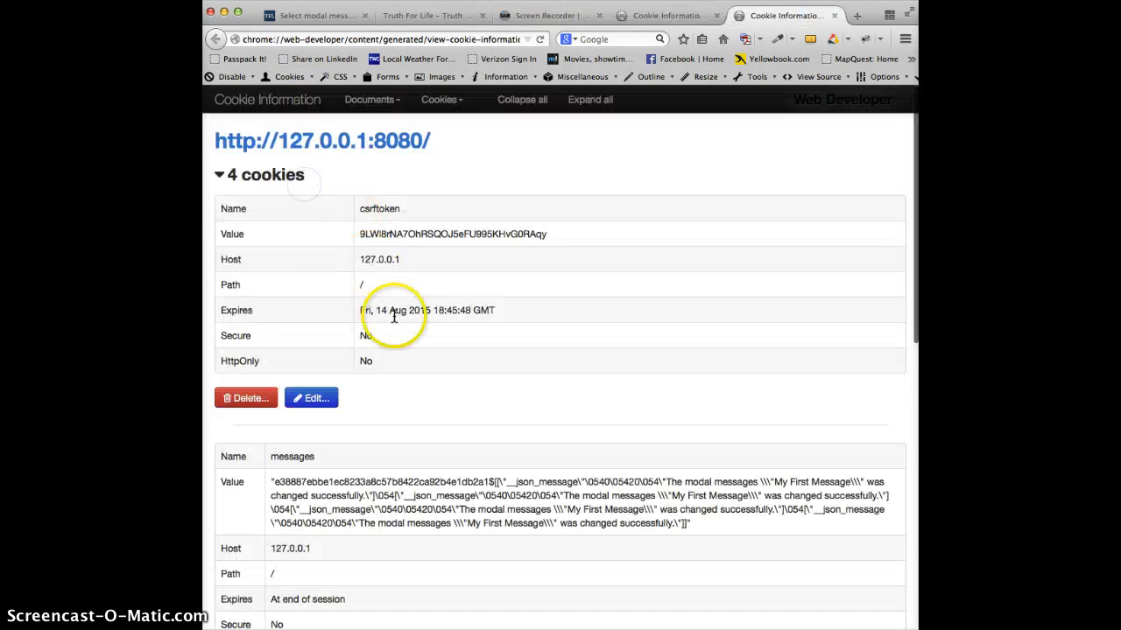
scroll(398, 319, "down", 5)
scroll(405, 320, "down", 6)
left_click_drag(488, 242, 385, 233)
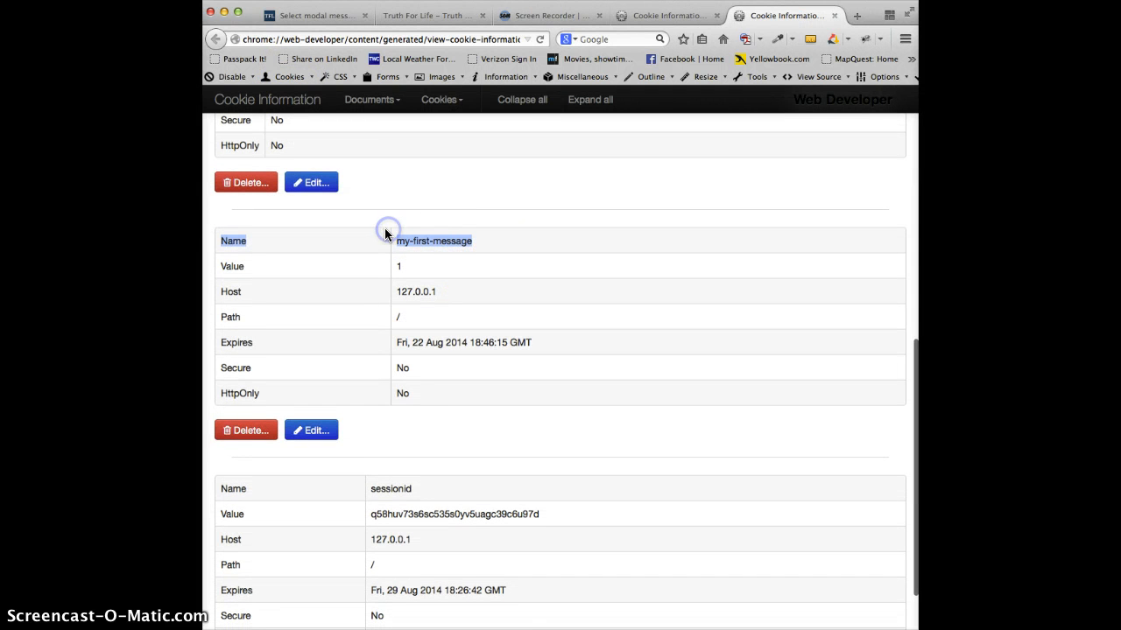
left_click(250, 434)
left_click(715, 237)
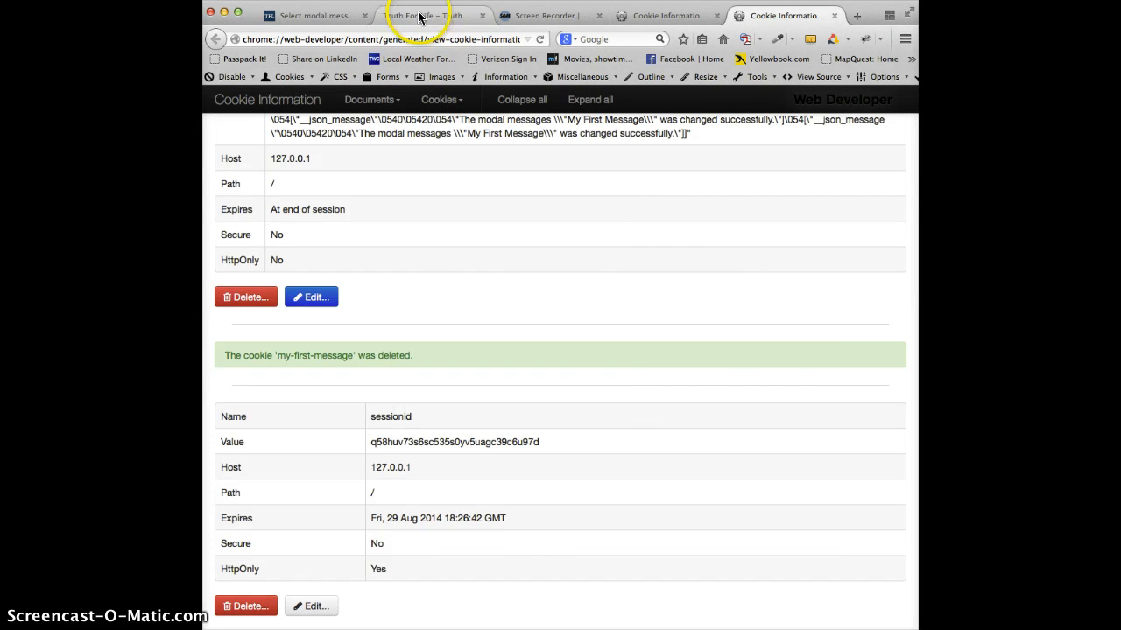
Reopen My First Message for editing and examine its HTML Trigger field.
left_click(417, 17)
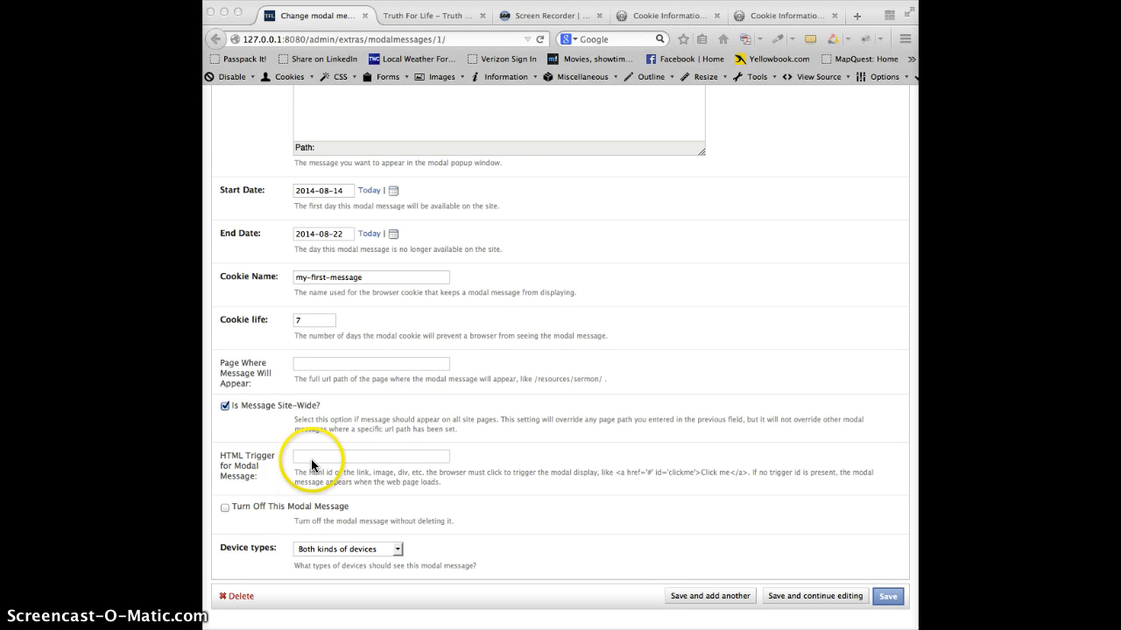
left_click(372, 454)
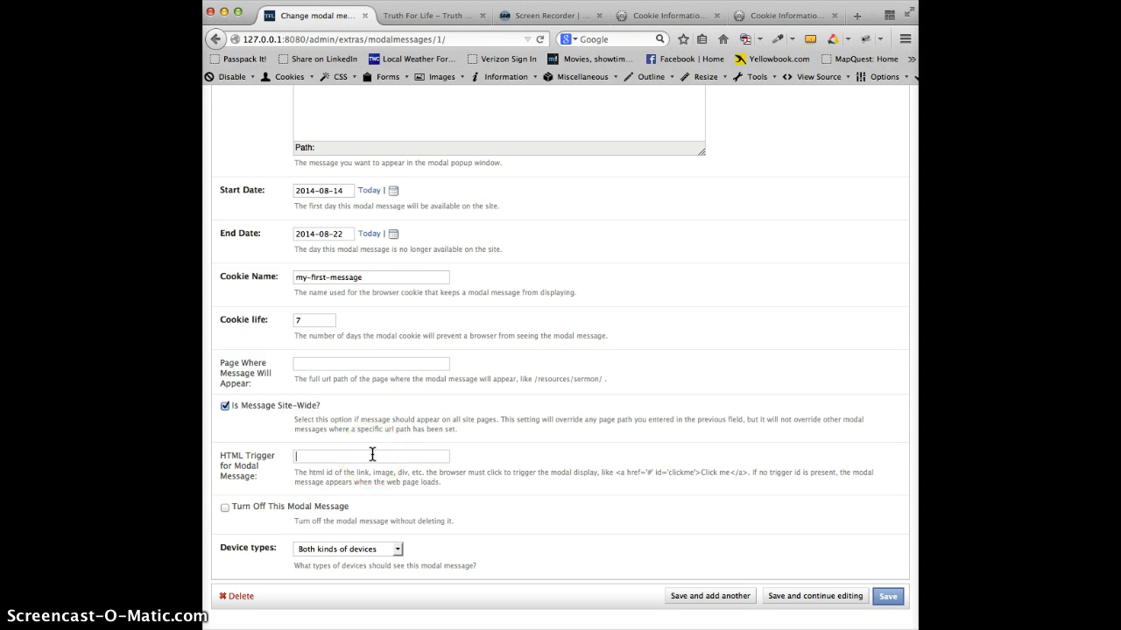
left_click(295, 456)
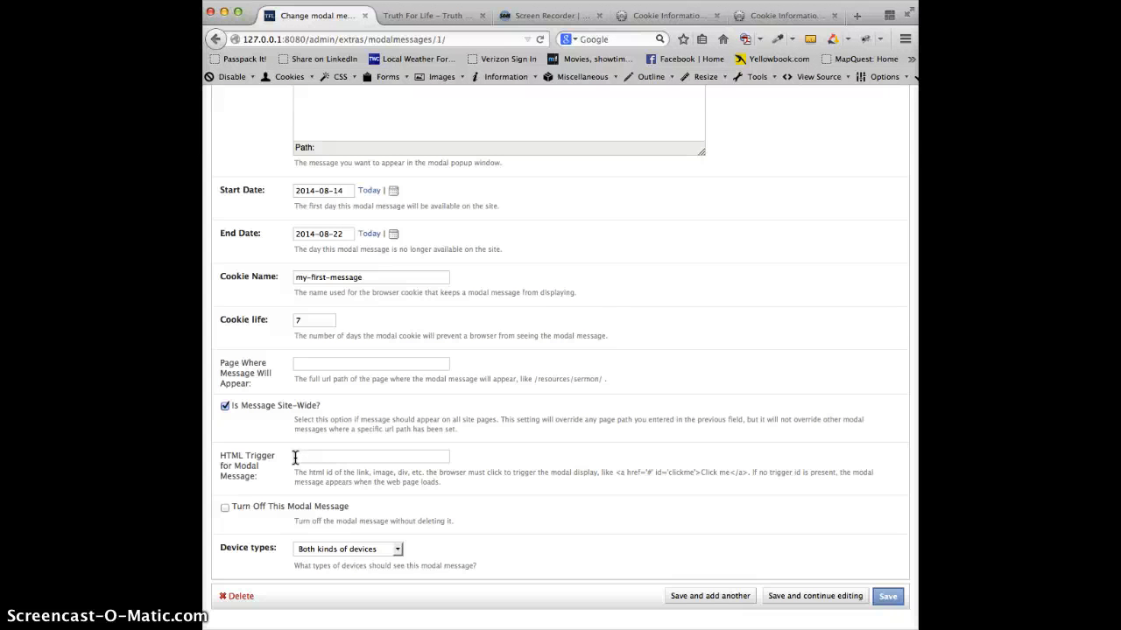
Inspect the "Show the modal" link on the Today page with Firebug and select its id, showmod.
left_click(413, 19)
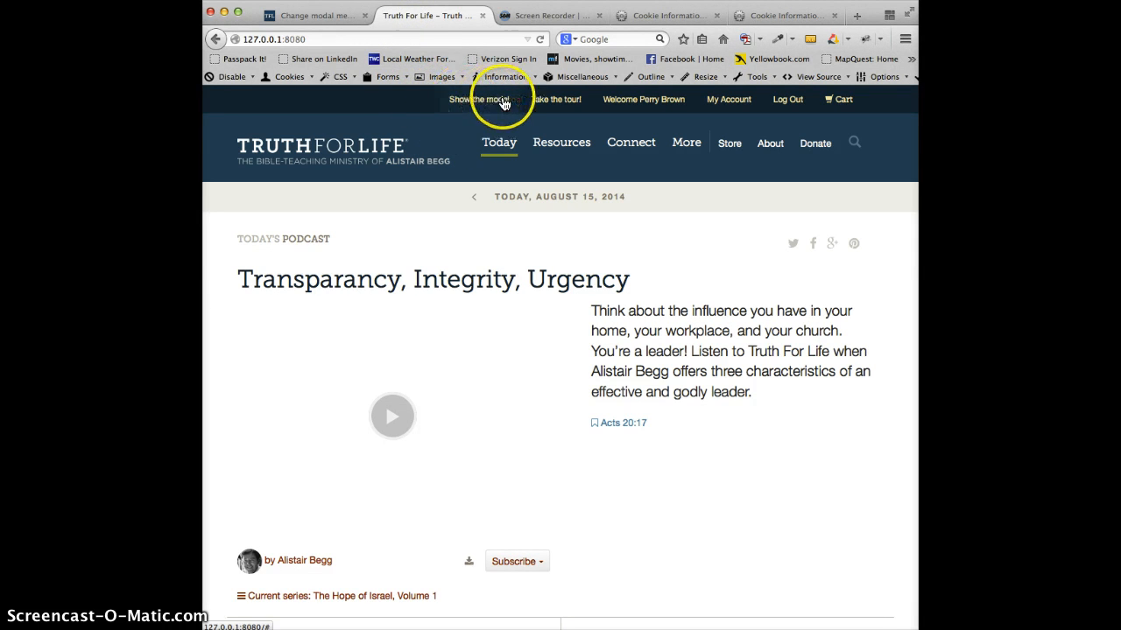
left_click(480, 104)
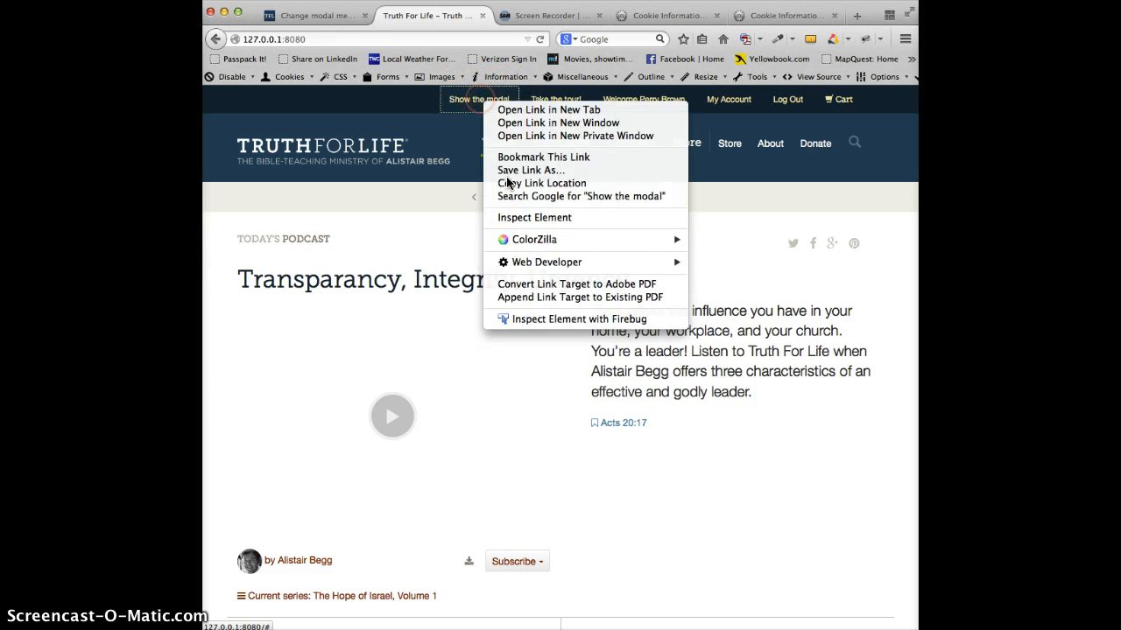
left_click(536, 319)
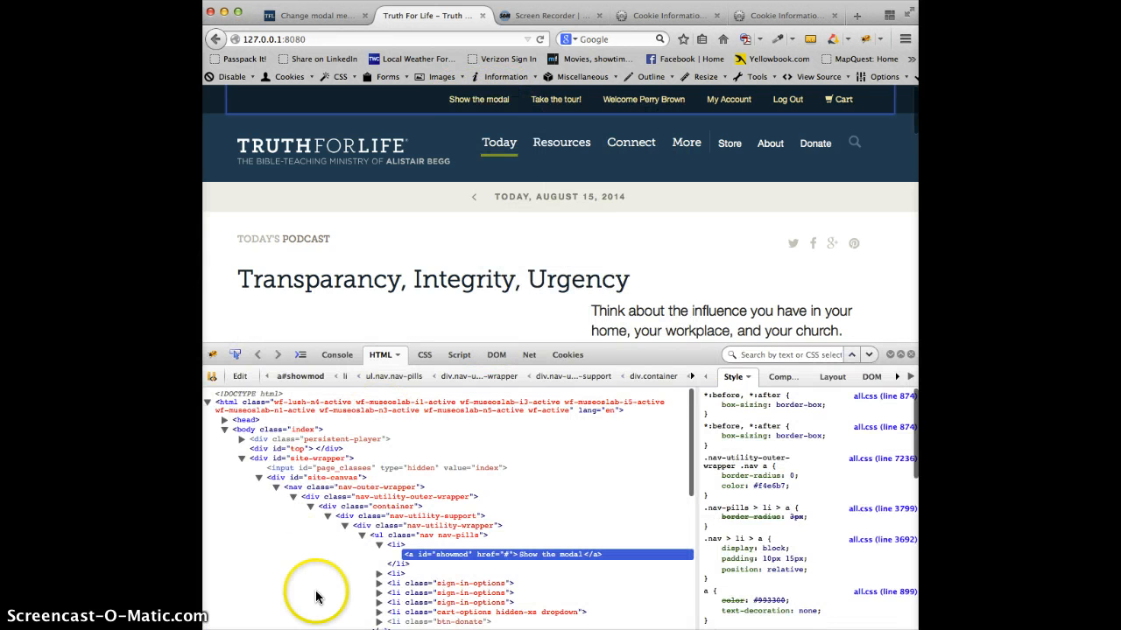
left_click(436, 554)
left_click_drag(435, 554, 463, 554)
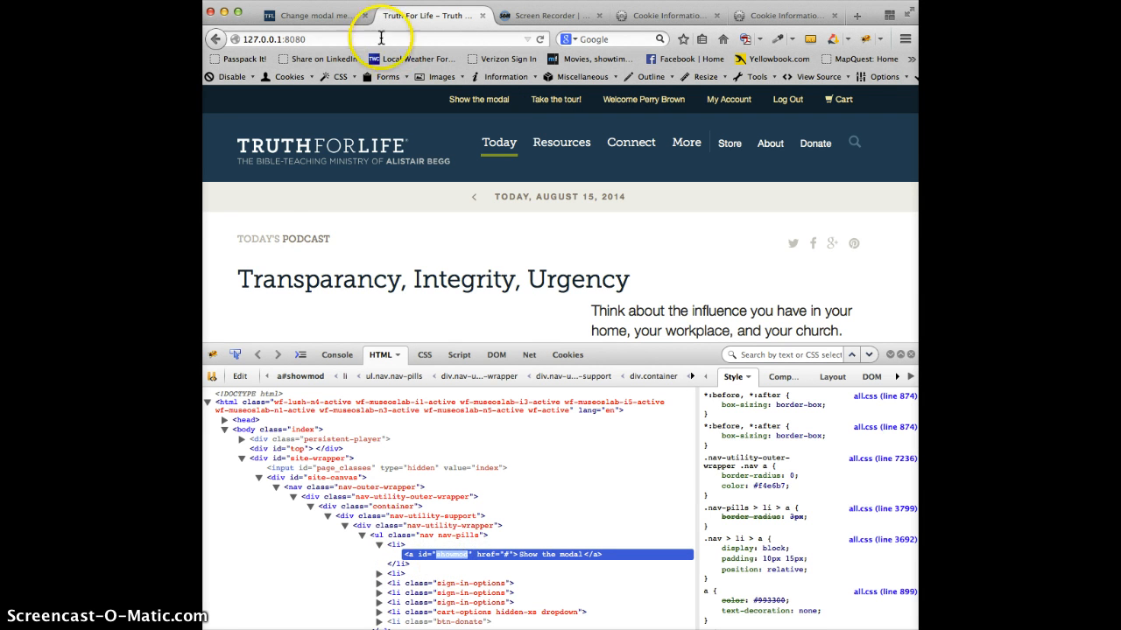
Set the HTML Trigger of My First Message to showmod and save the message.
left_click(317, 14)
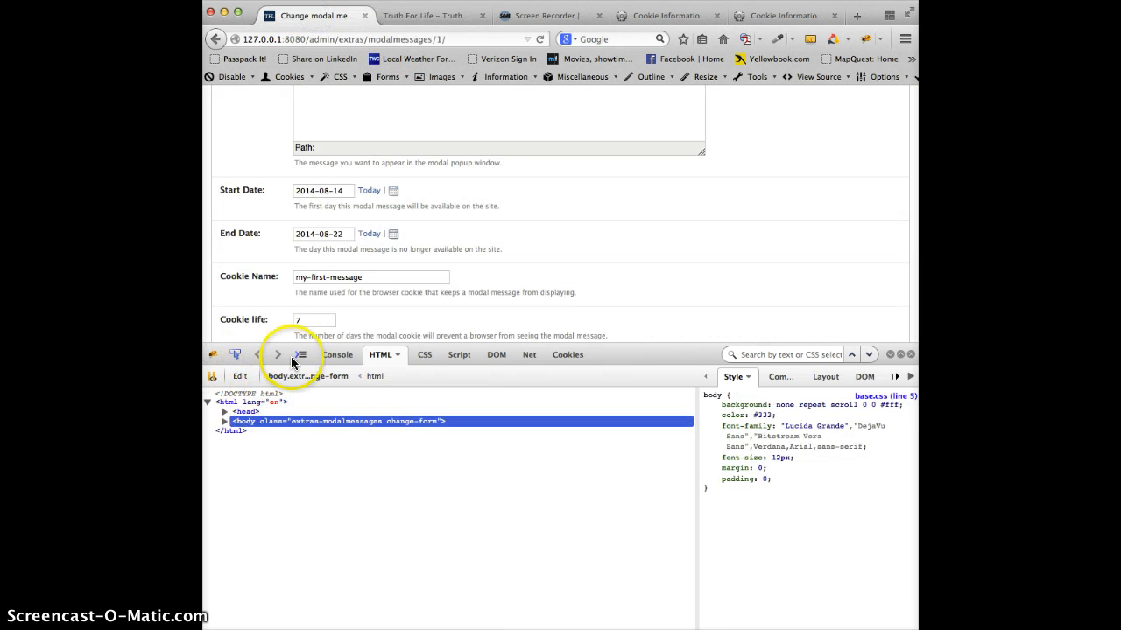
scroll(280, 337, "down", 1)
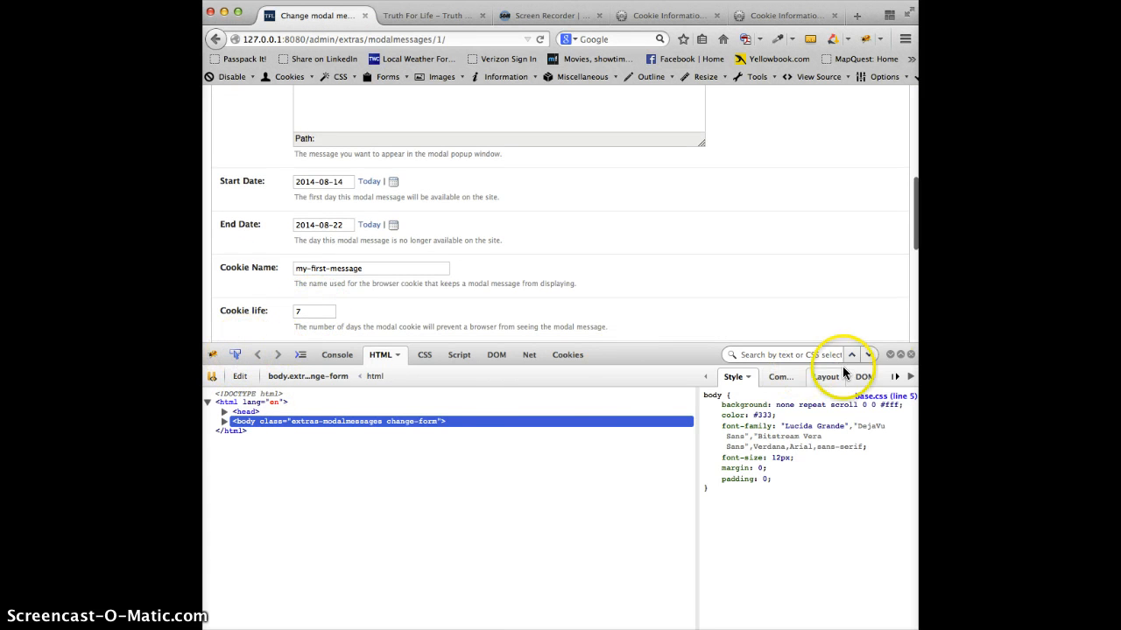
left_click(910, 354)
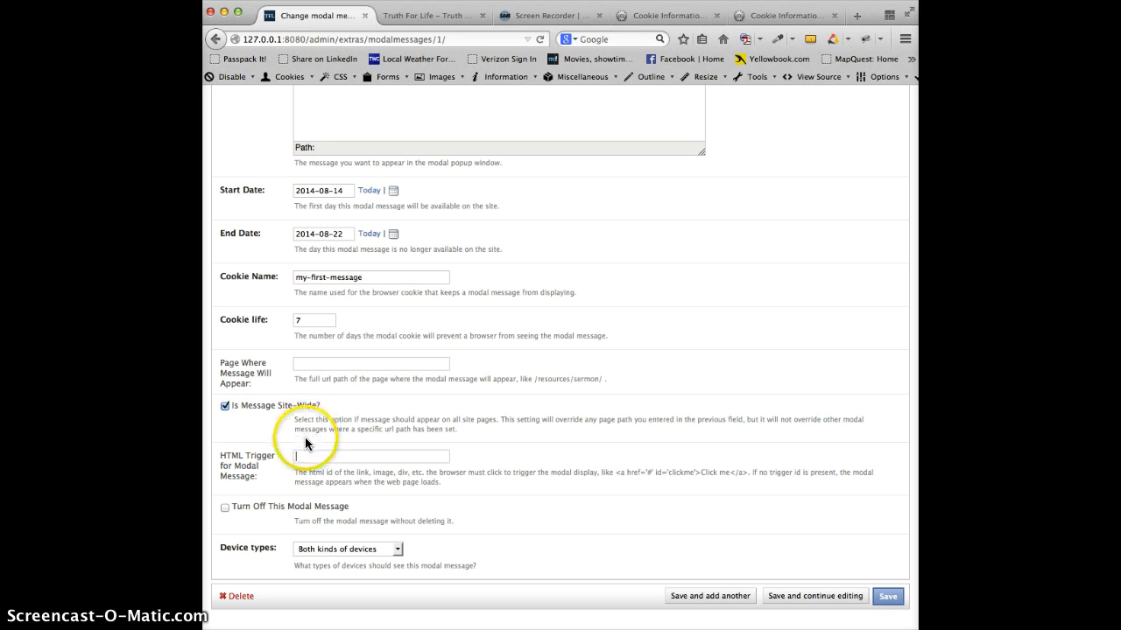
left_click(225, 406)
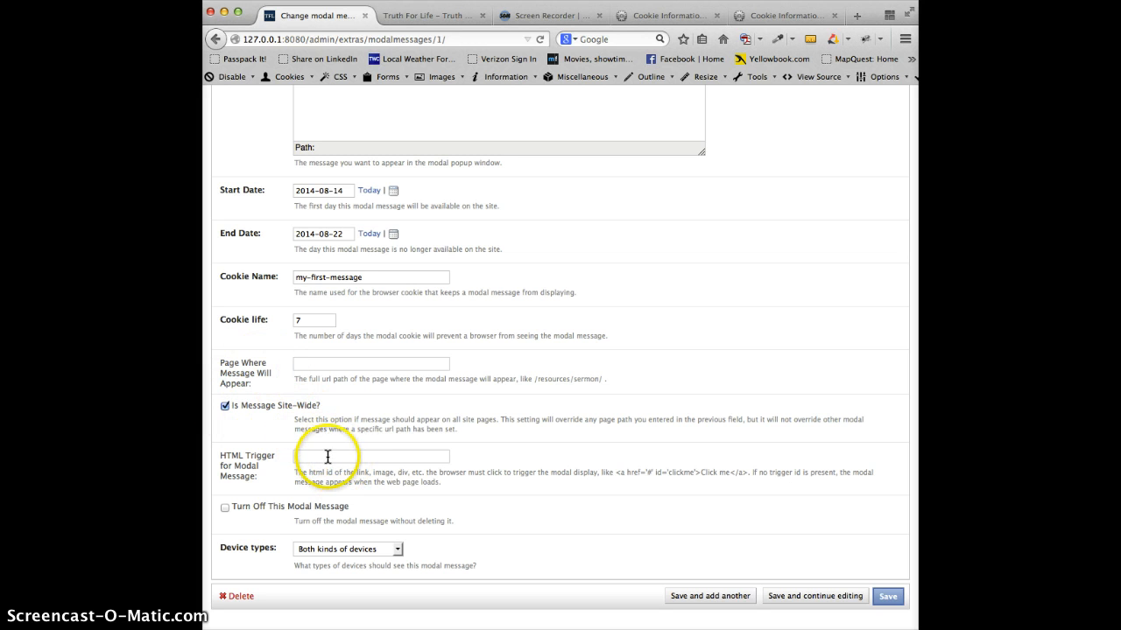
type("showmod")
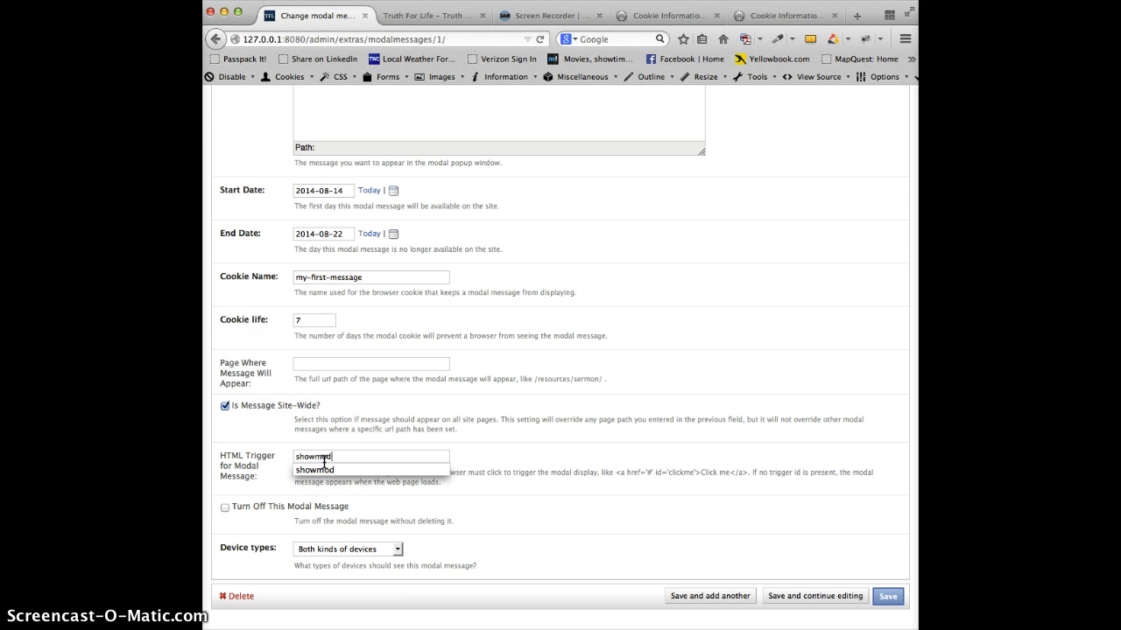
left_click(518, 461)
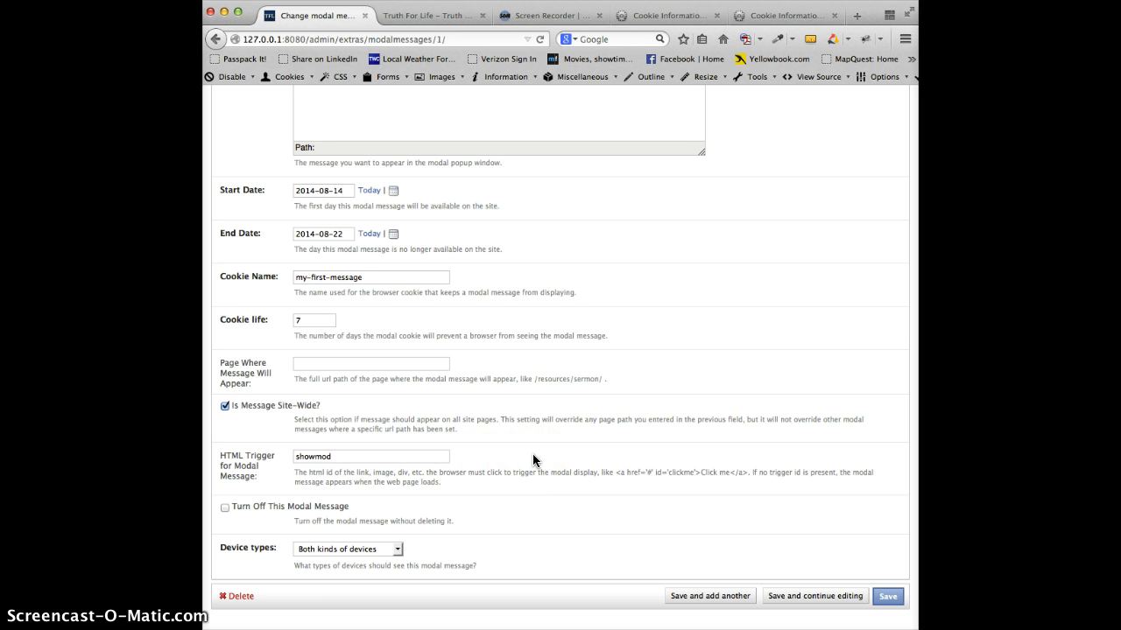
left_click(887, 596)
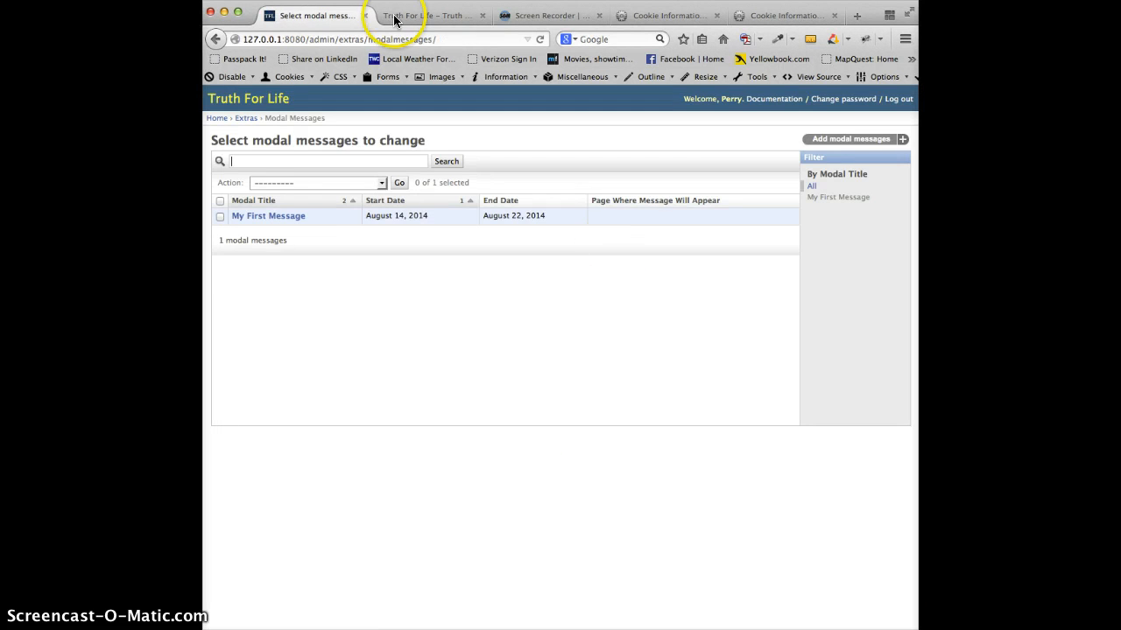
Reload the Today page and check its cookie information for the my-first-message cookie.
left_click(398, 18)
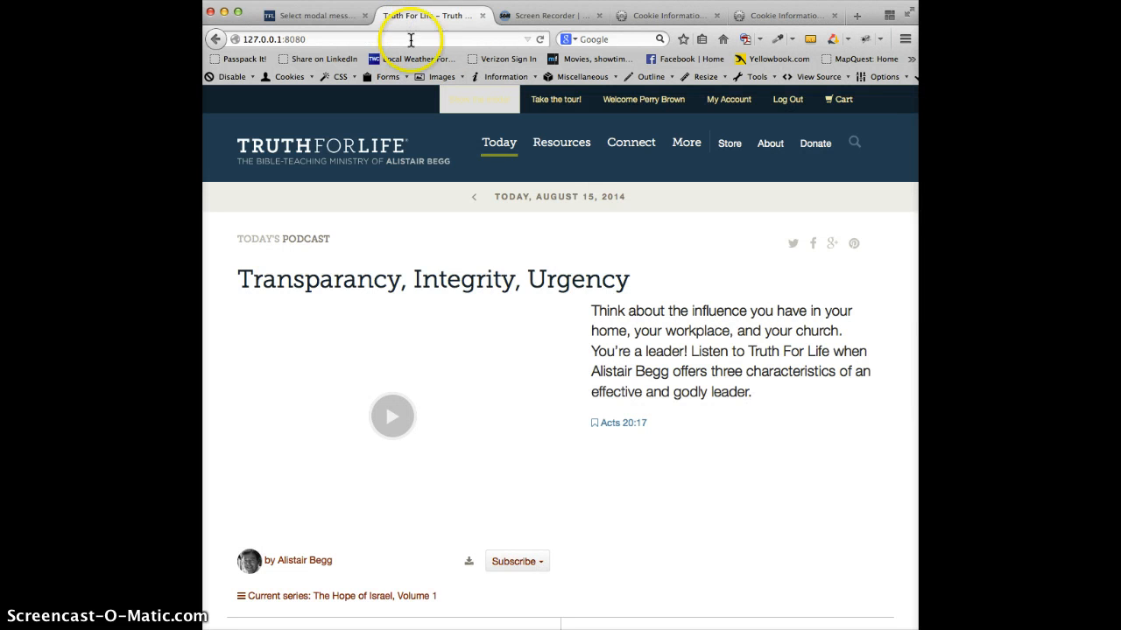
left_click(537, 39)
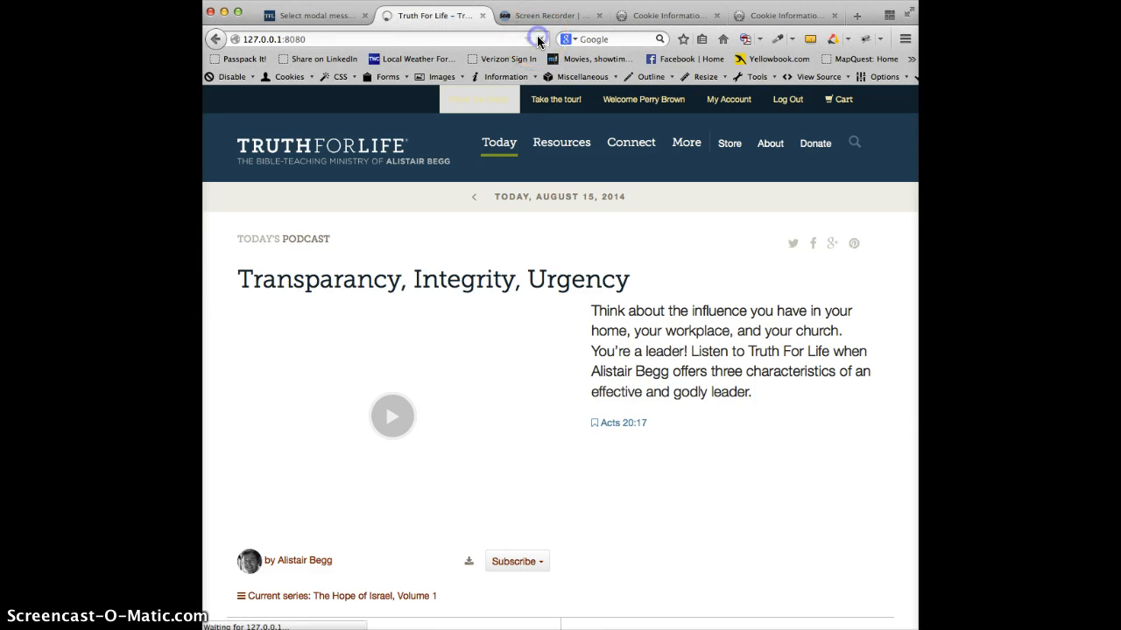
left_click(285, 78)
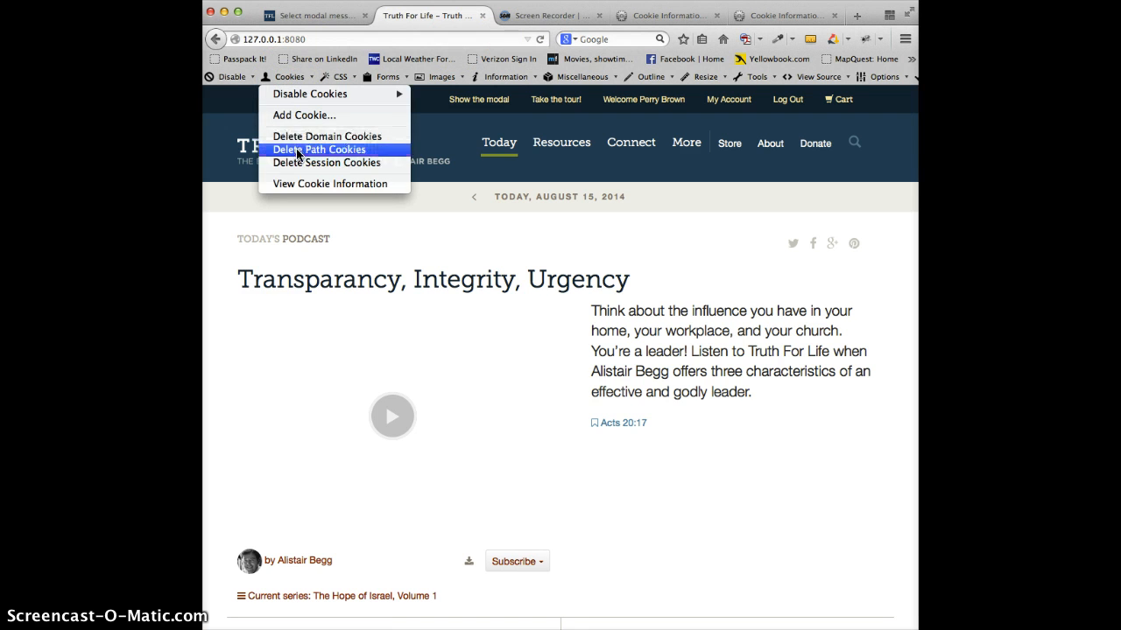
left_click(302, 183)
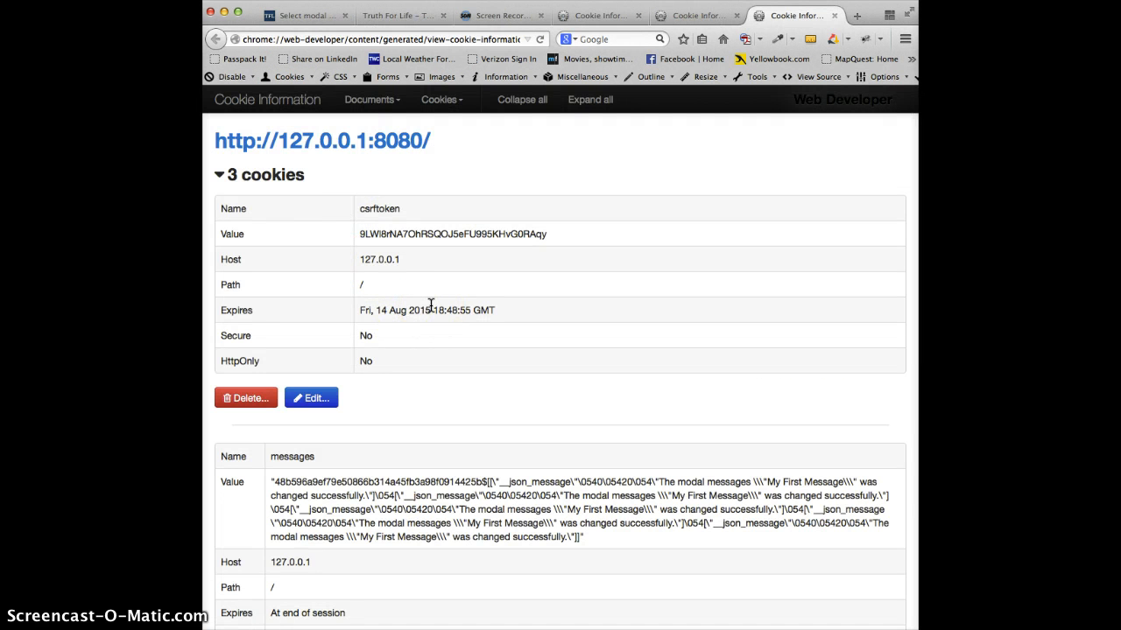
scroll(431, 305, "down", 5)
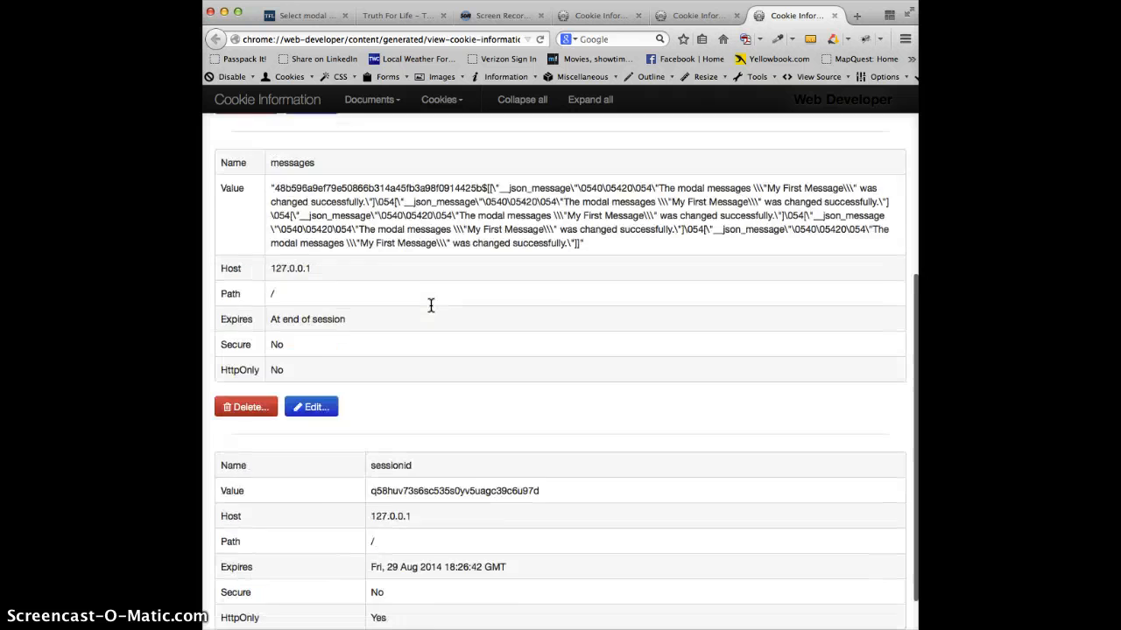
scroll(431, 305, "up", 5)
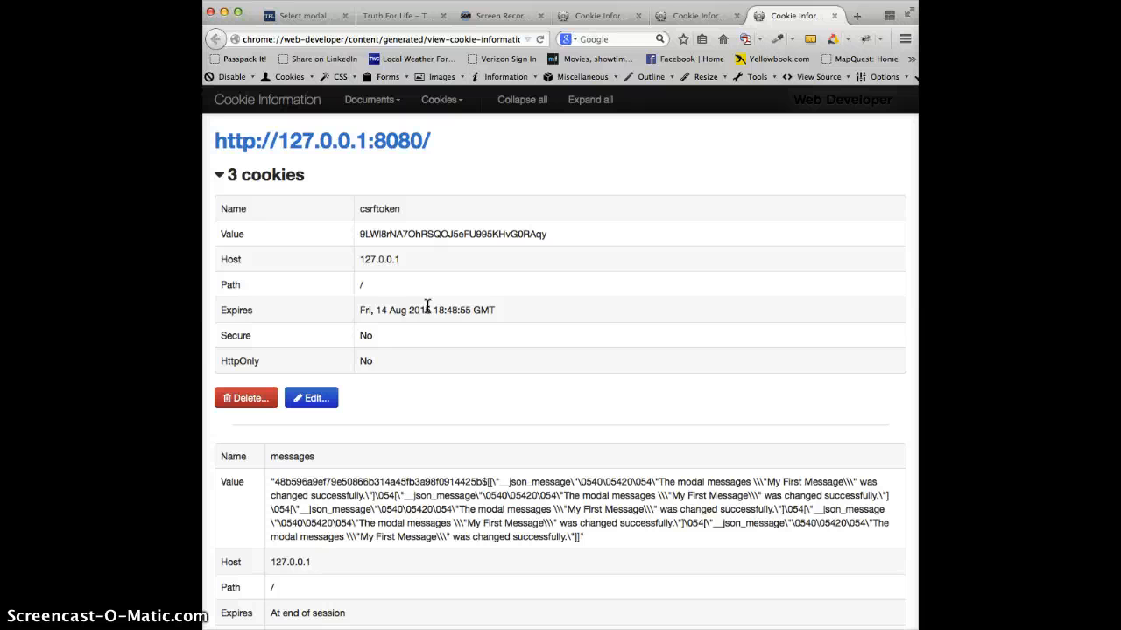
Reopen My First Message for editing and review its site-wide and HTML Trigger settings.
left_click(380, 17)
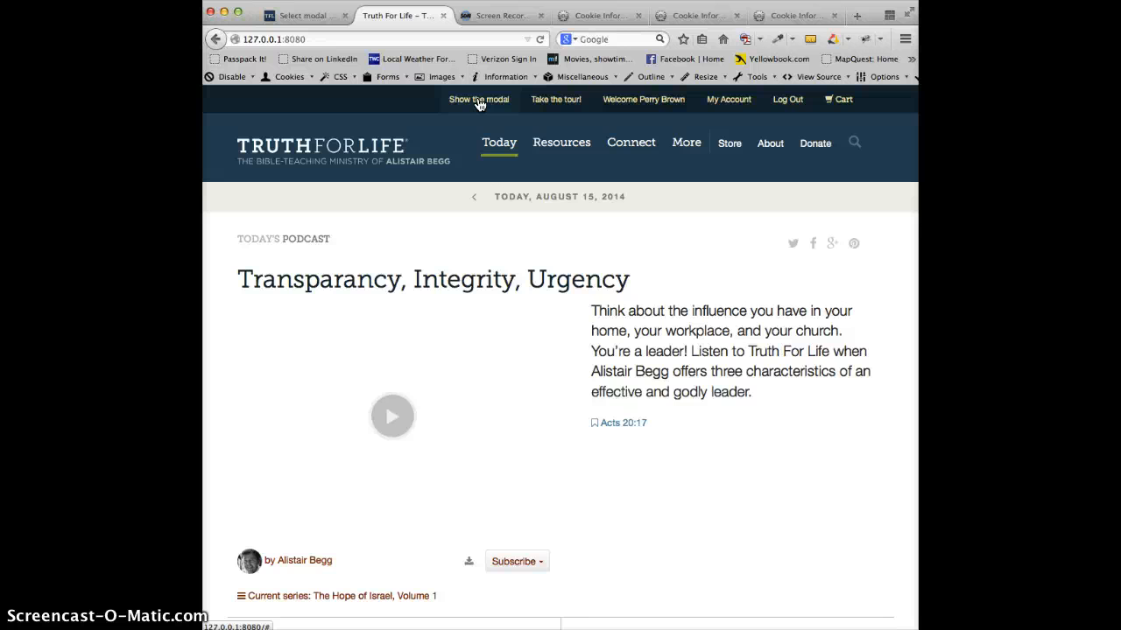
left_click(295, 14)
left_click(260, 219)
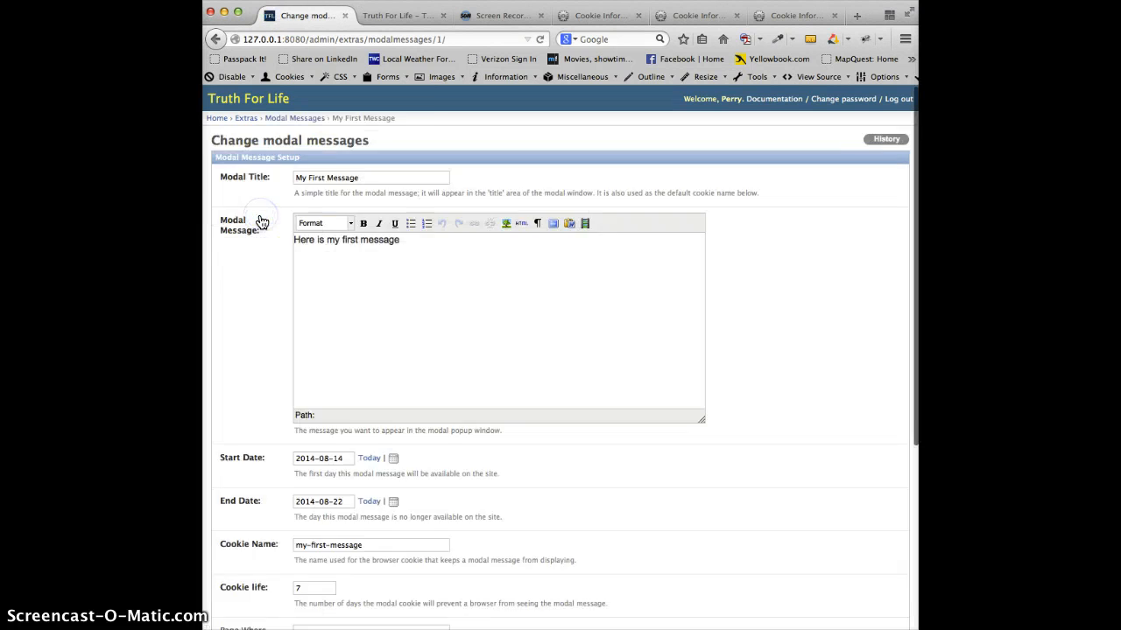
scroll(259, 222, "down", 5)
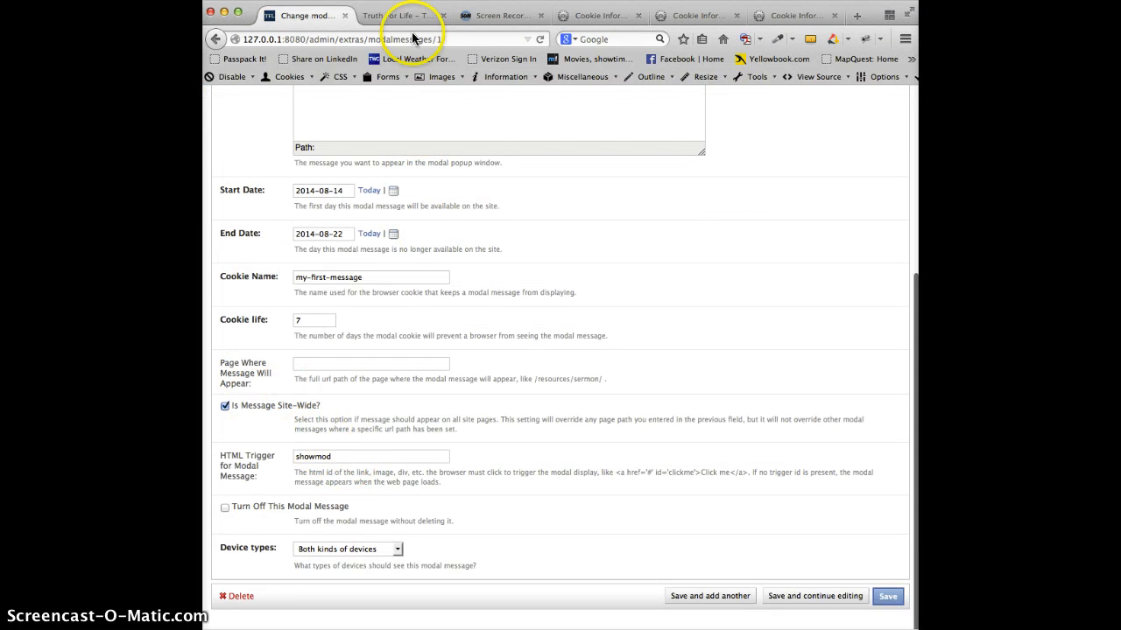
Test the "Show the modal" link on the Today page and close the message popup.
left_click(388, 17)
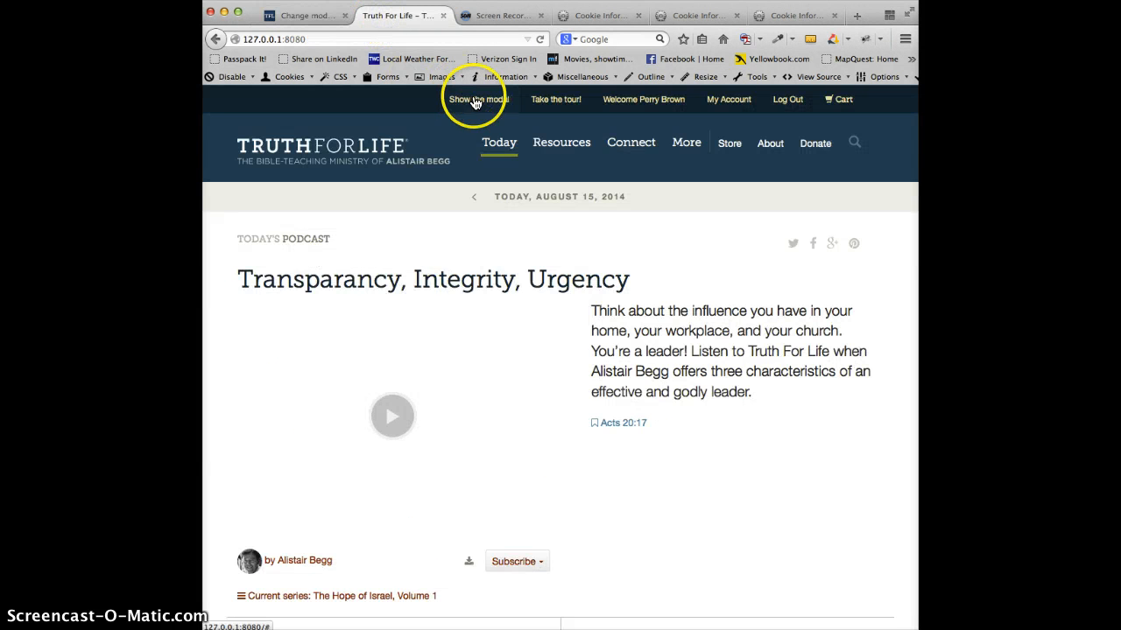
left_click(473, 100)
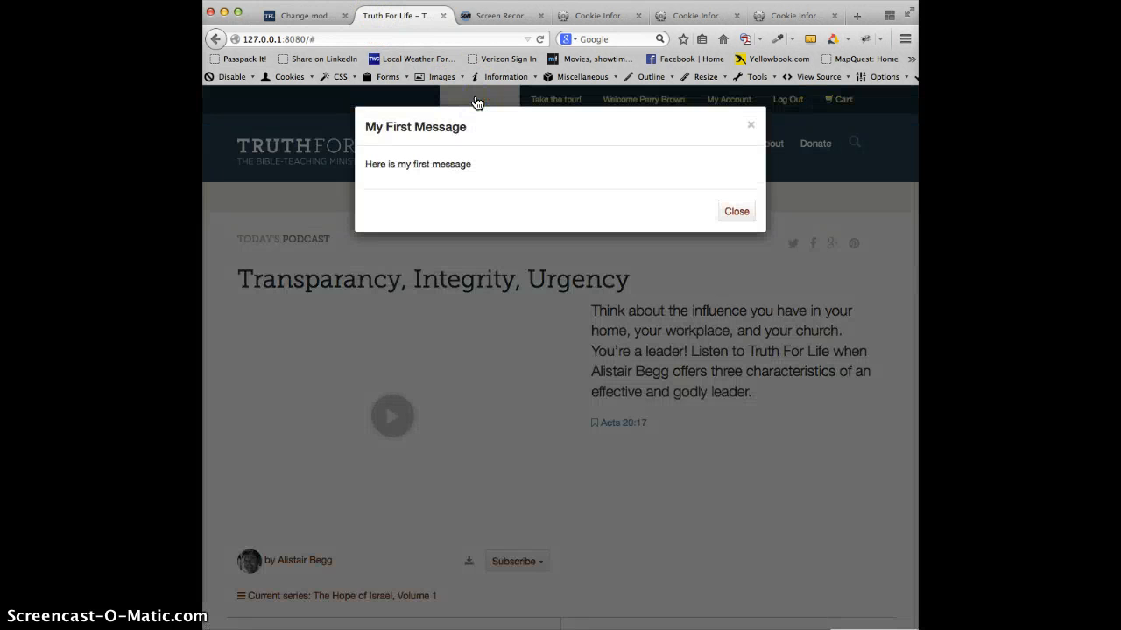
left_click(750, 125)
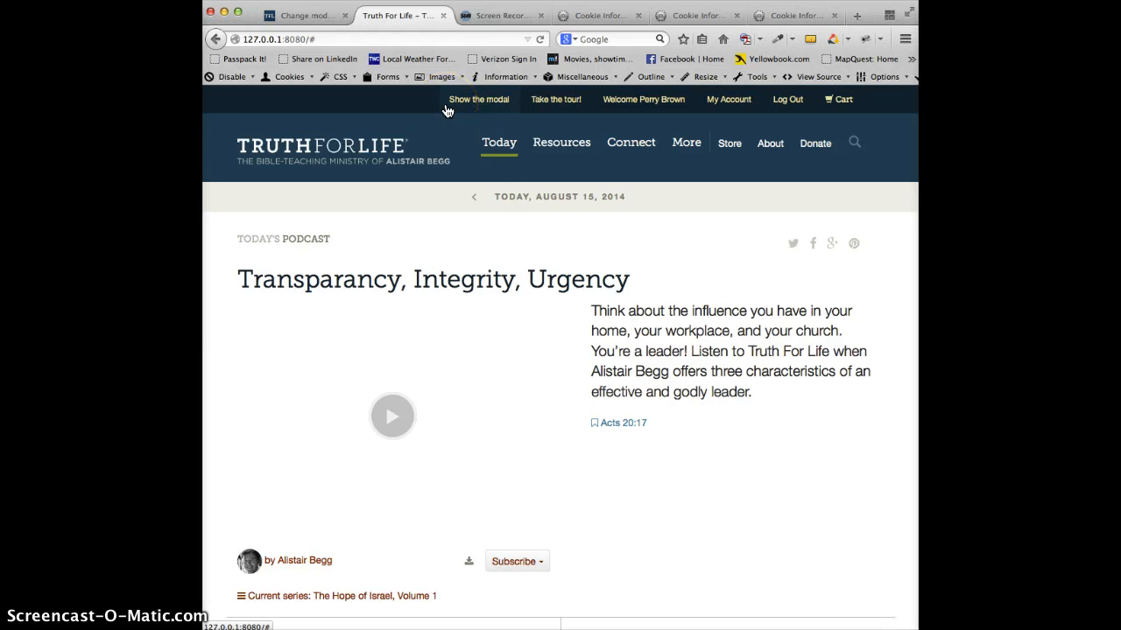
Enable Turn Off This Modal Message for My First Message and save it.
left_click(299, 16)
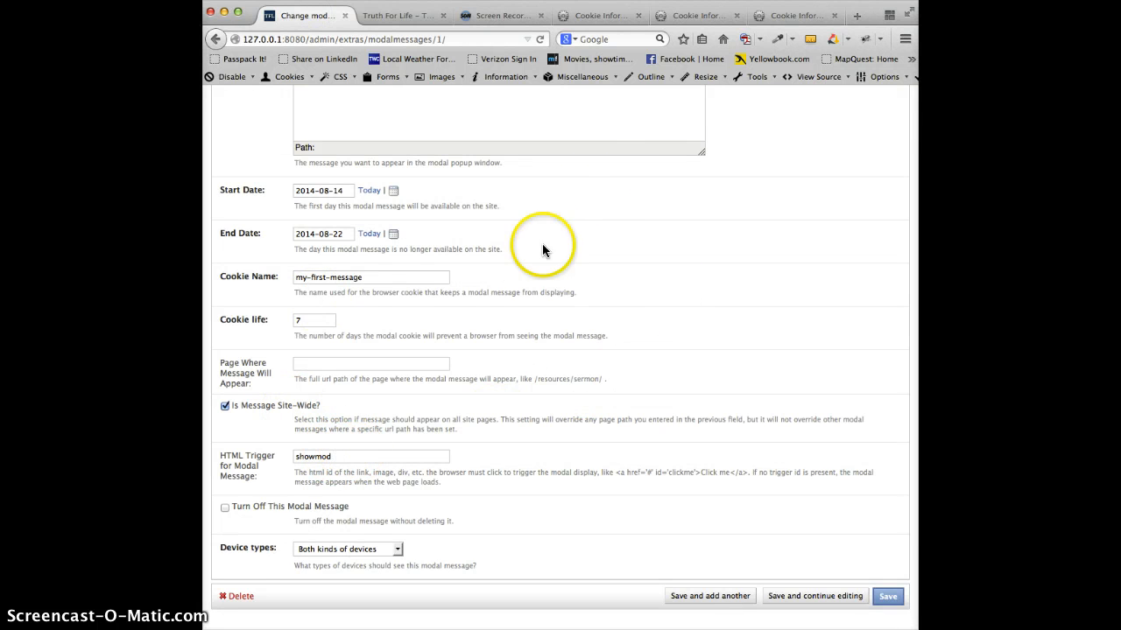
scroll(526, 323, "up", 5)
scroll(526, 324, "down", 5)
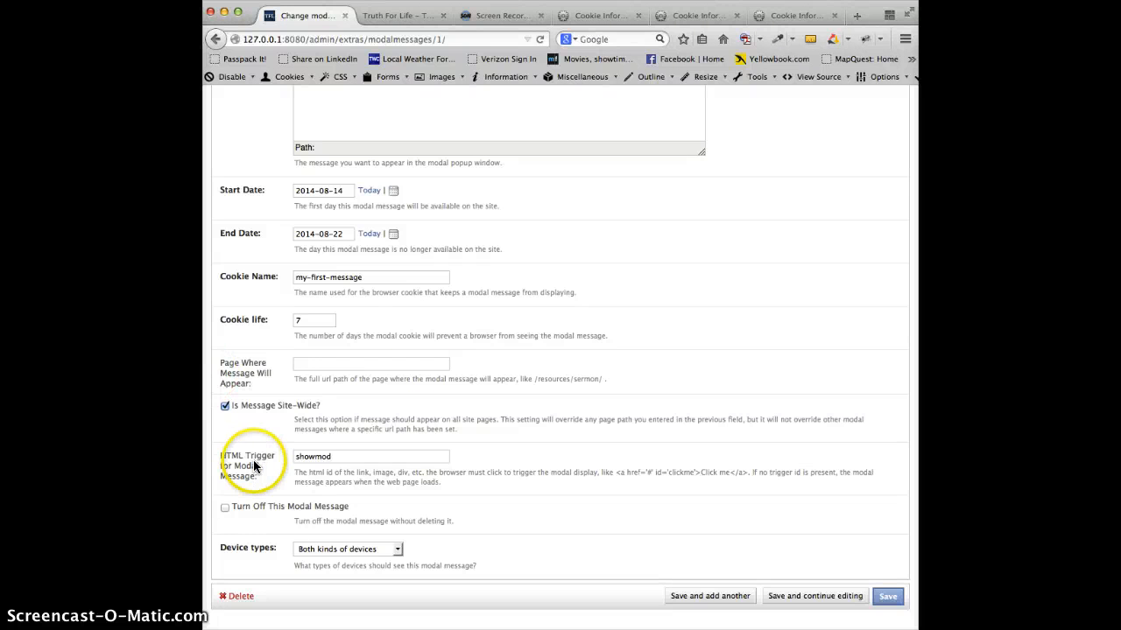
left_click(225, 507)
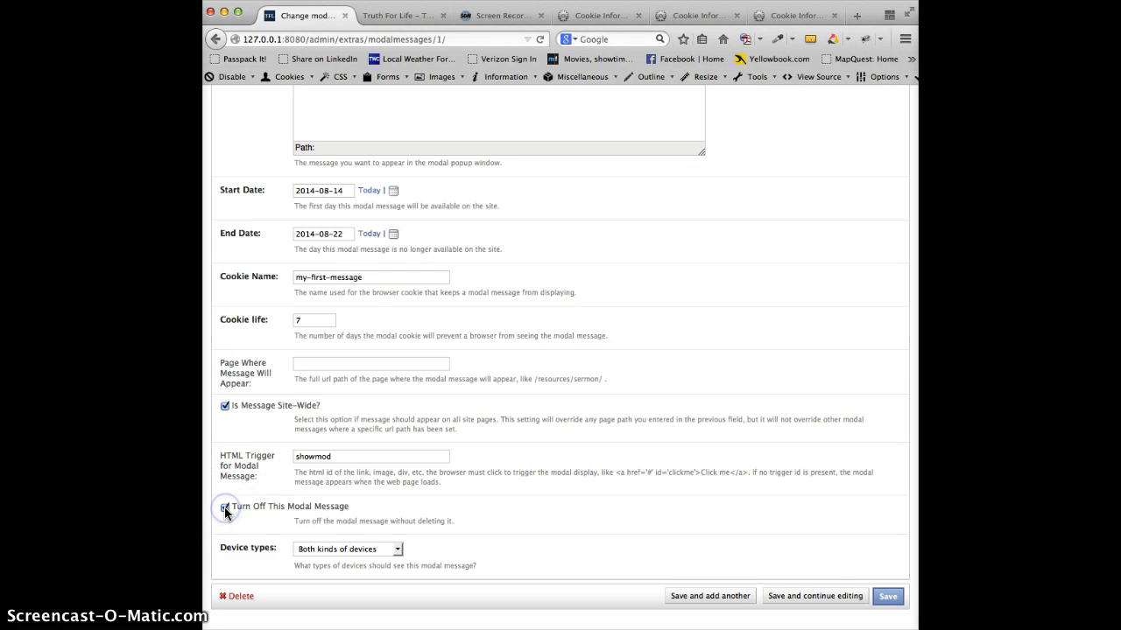
left_click(889, 598)
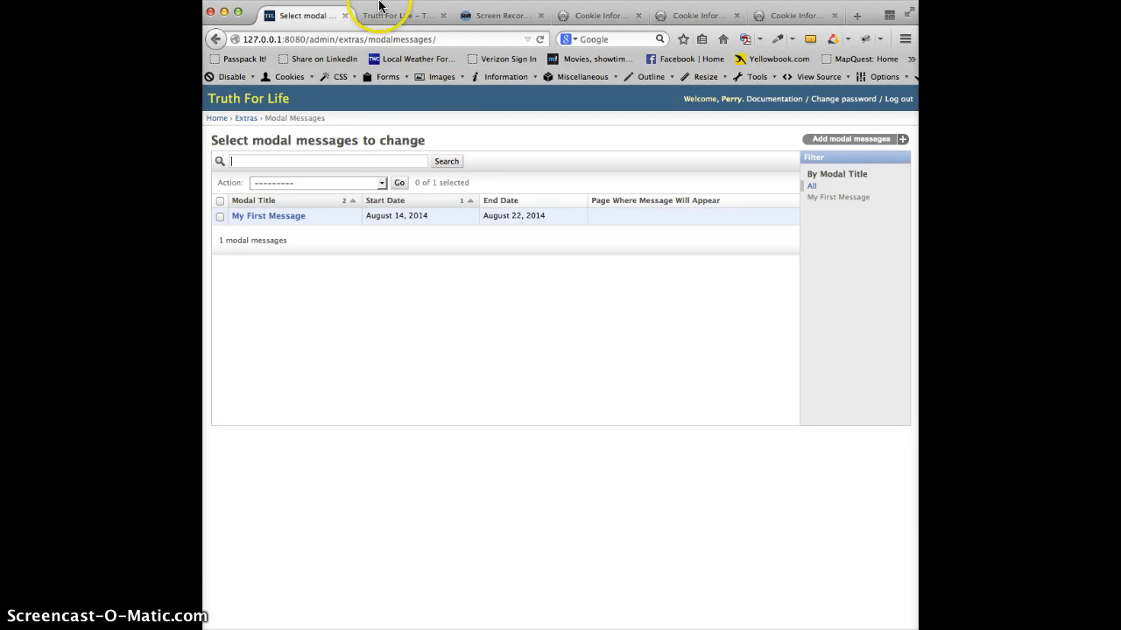
Find the my-first-message cookie in the Today page's cookie information and delete it, confirming the deletion.
left_click(382, 16)
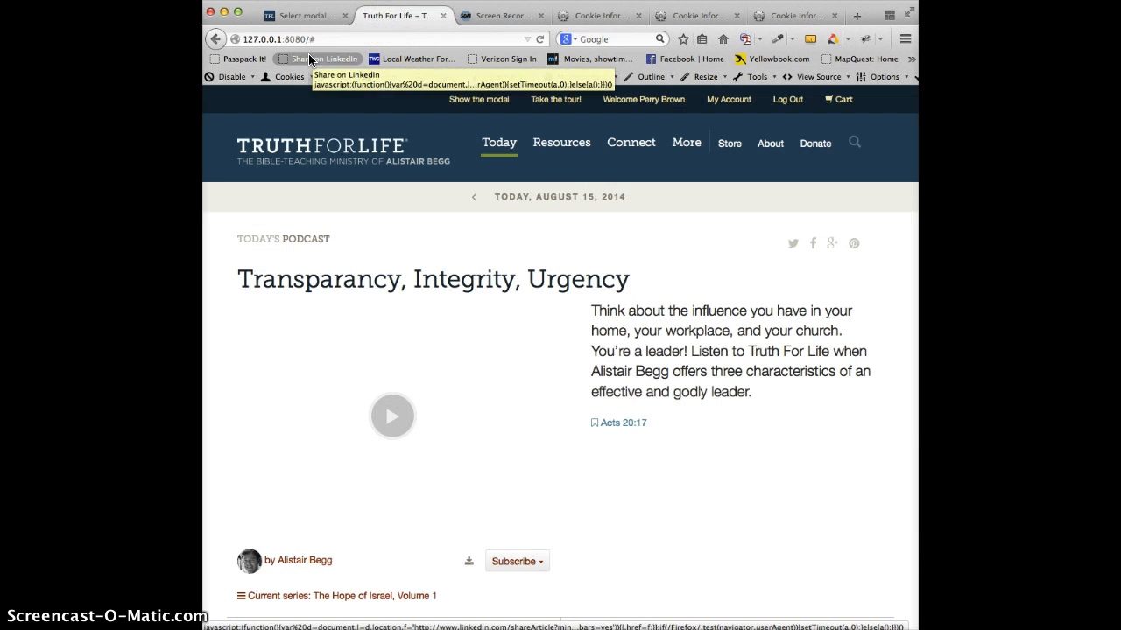
left_click(288, 77)
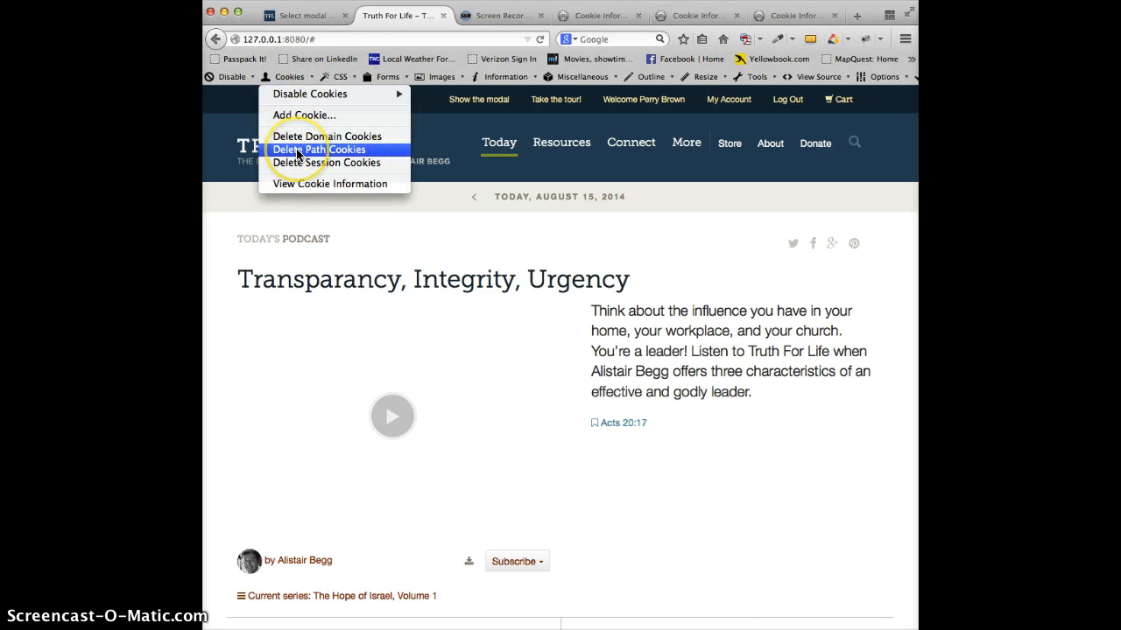
left_click(298, 184)
scroll(389, 226, "down", 3)
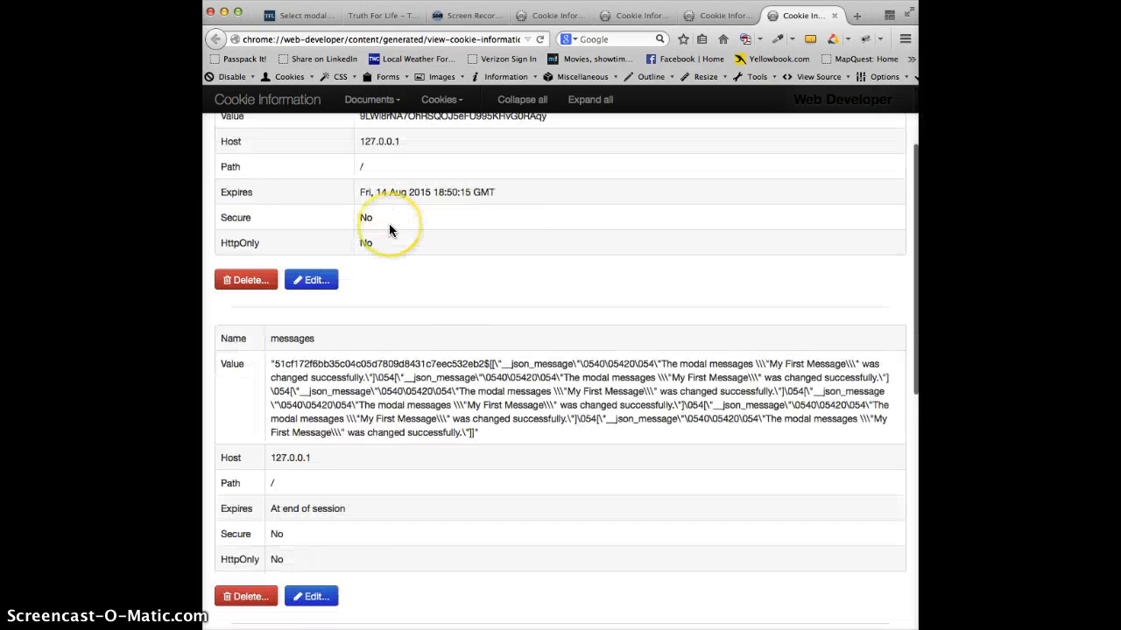
scroll(389, 226, "down", 10)
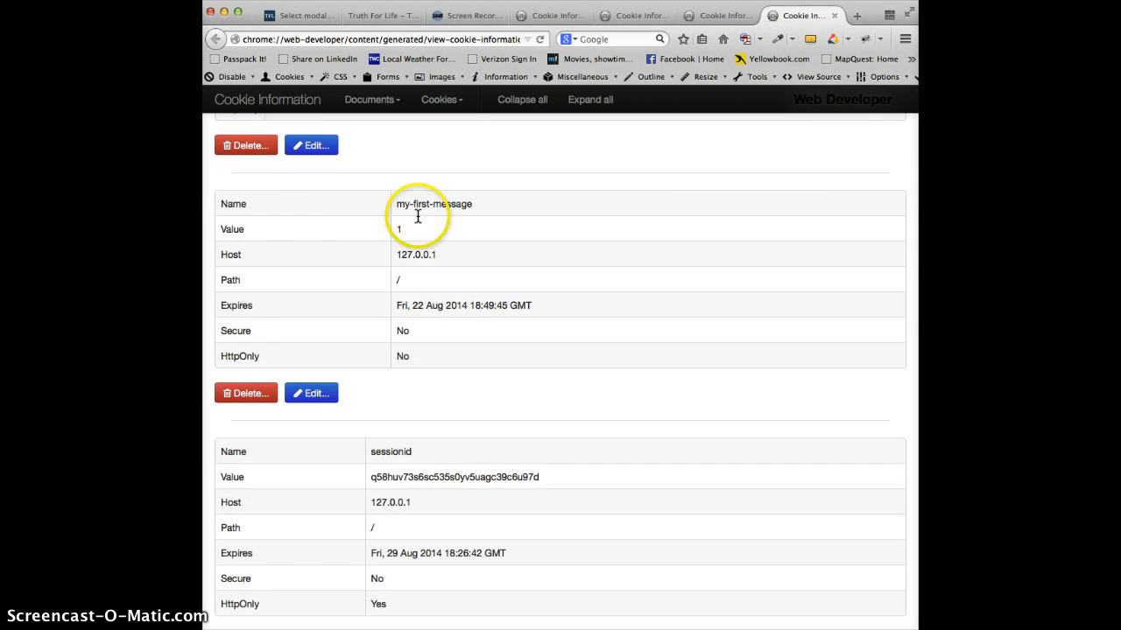
left_click(246, 395)
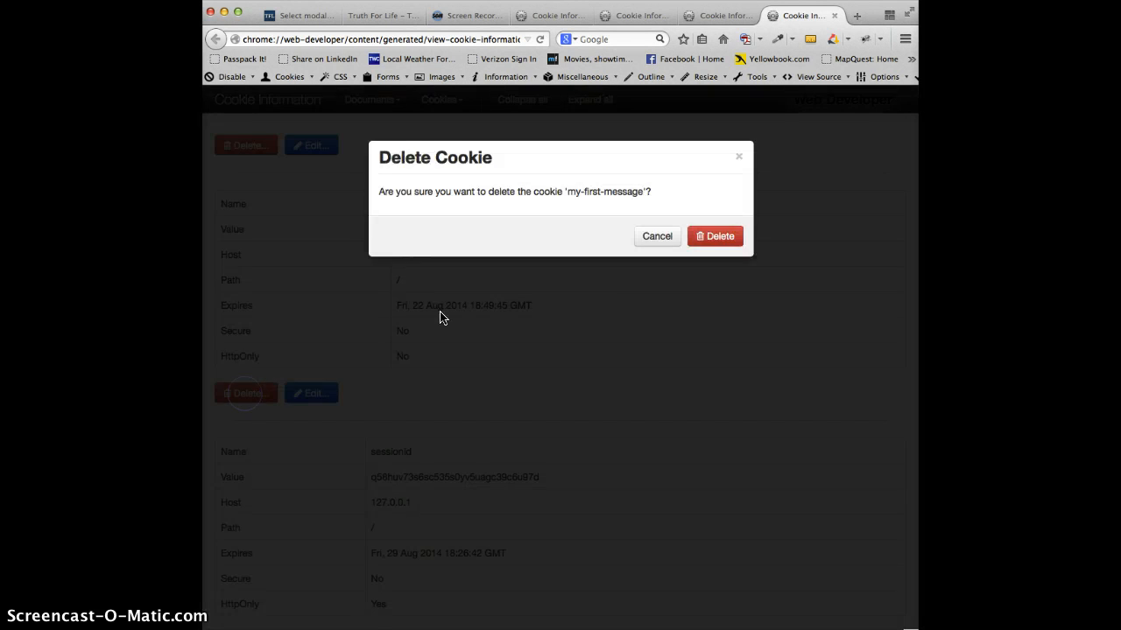
left_click(723, 238)
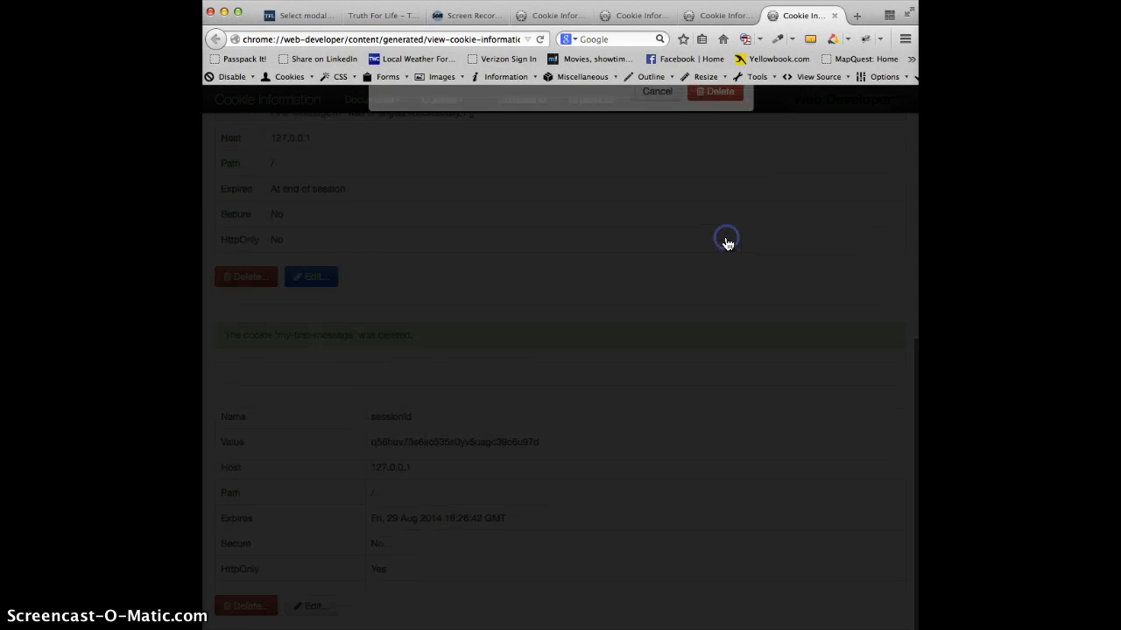
Reload the Today page and test the "Show the modal" link with the message turned off.
left_click(372, 16)
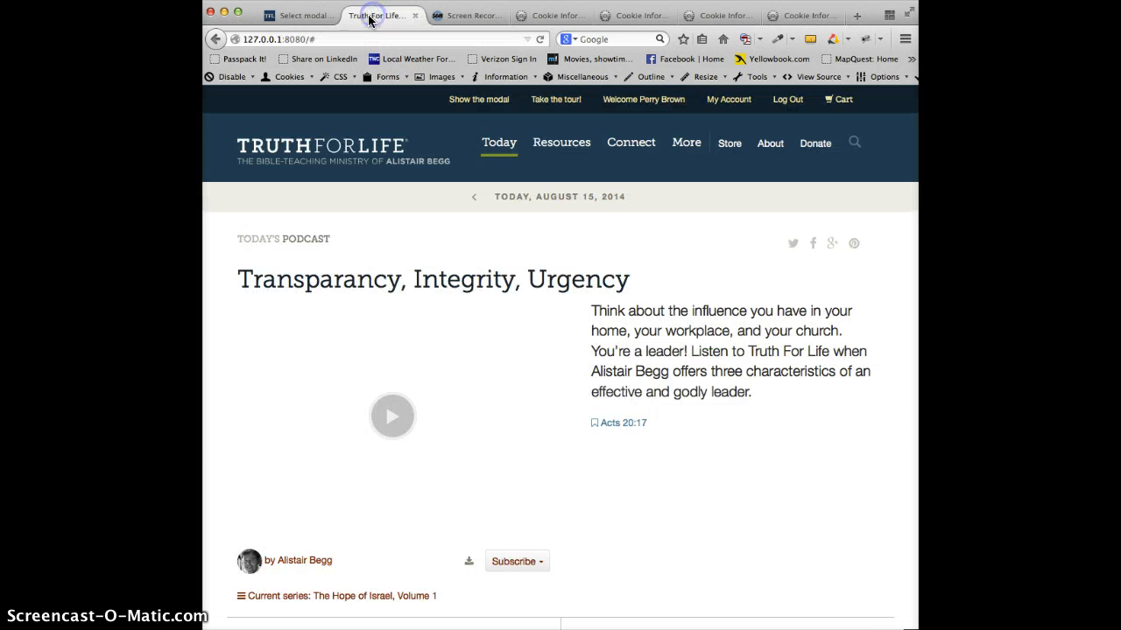
left_click(303, 17)
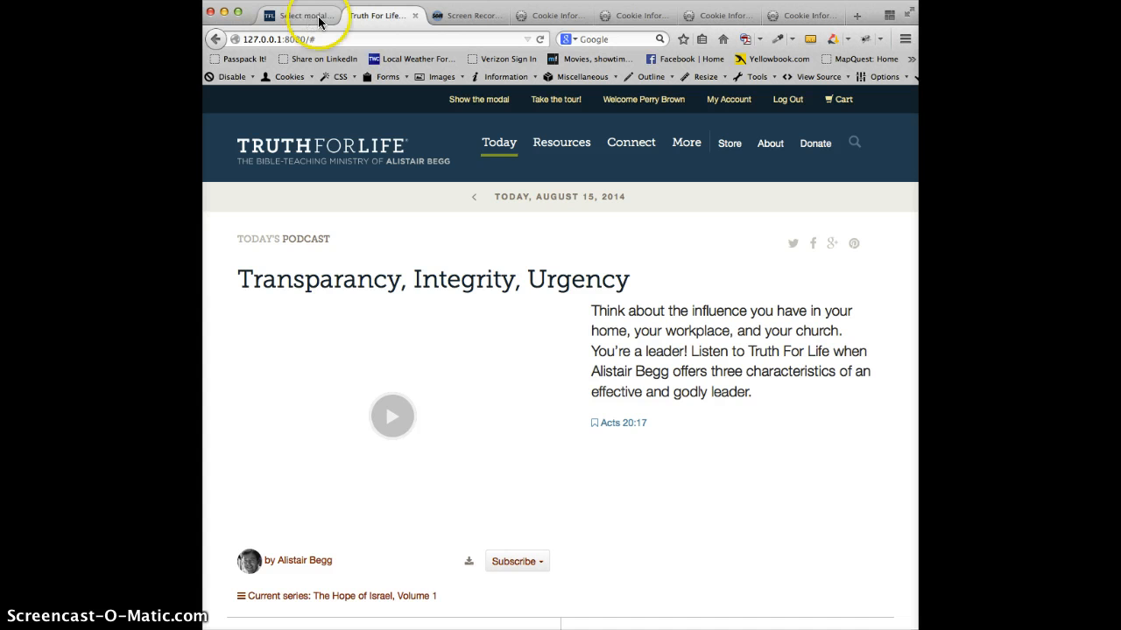
left_click(539, 38)
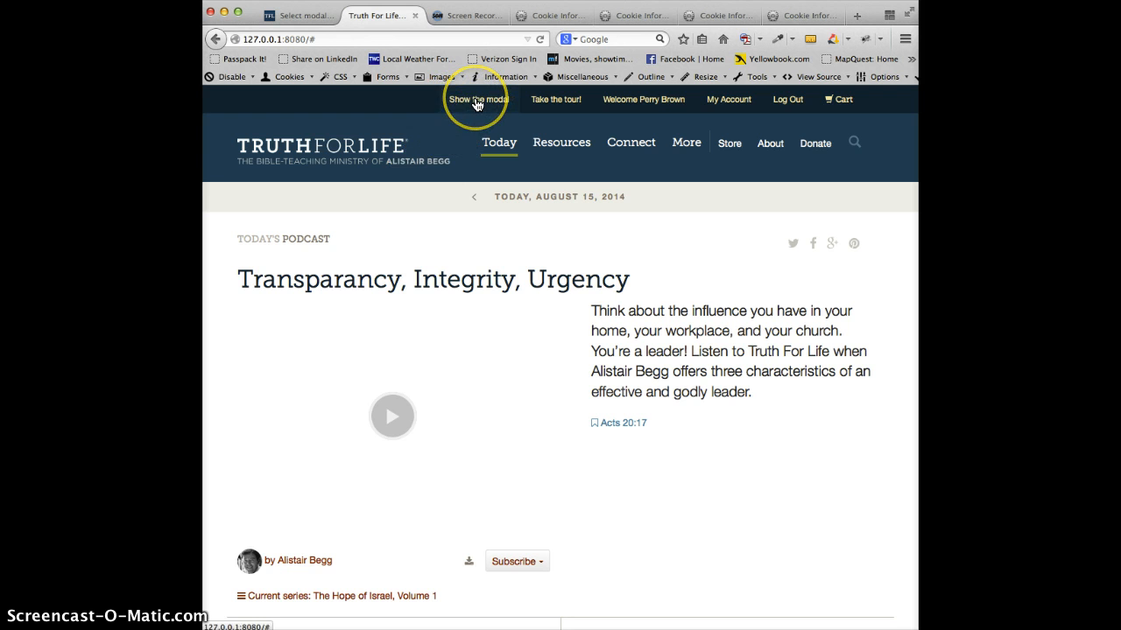
left_click(477, 102)
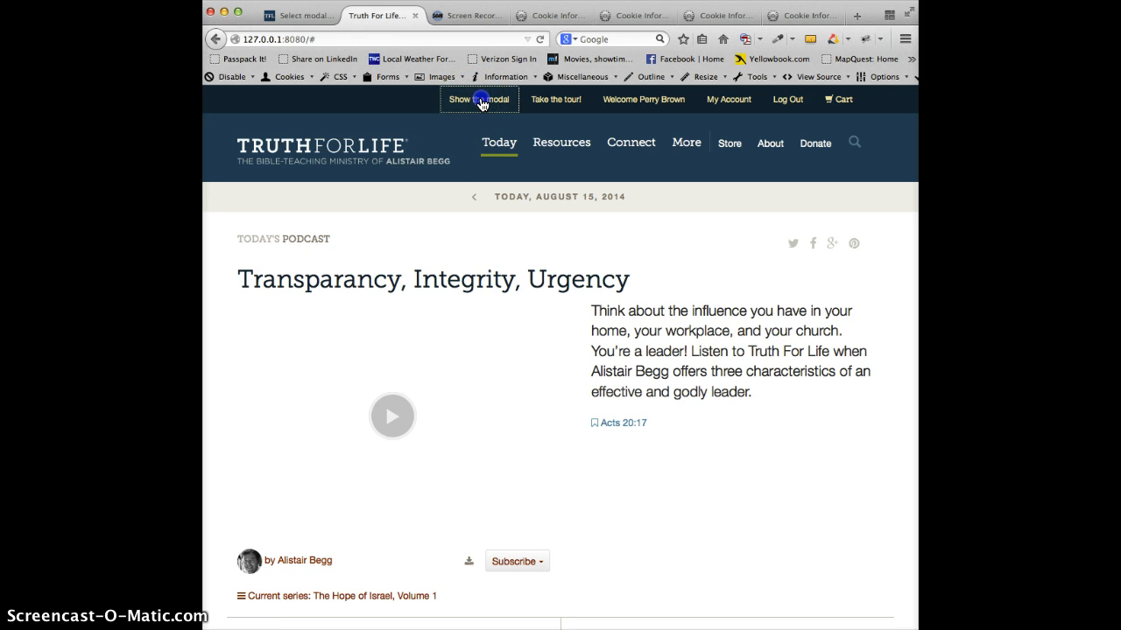
scroll(773, 412, "down", 5)
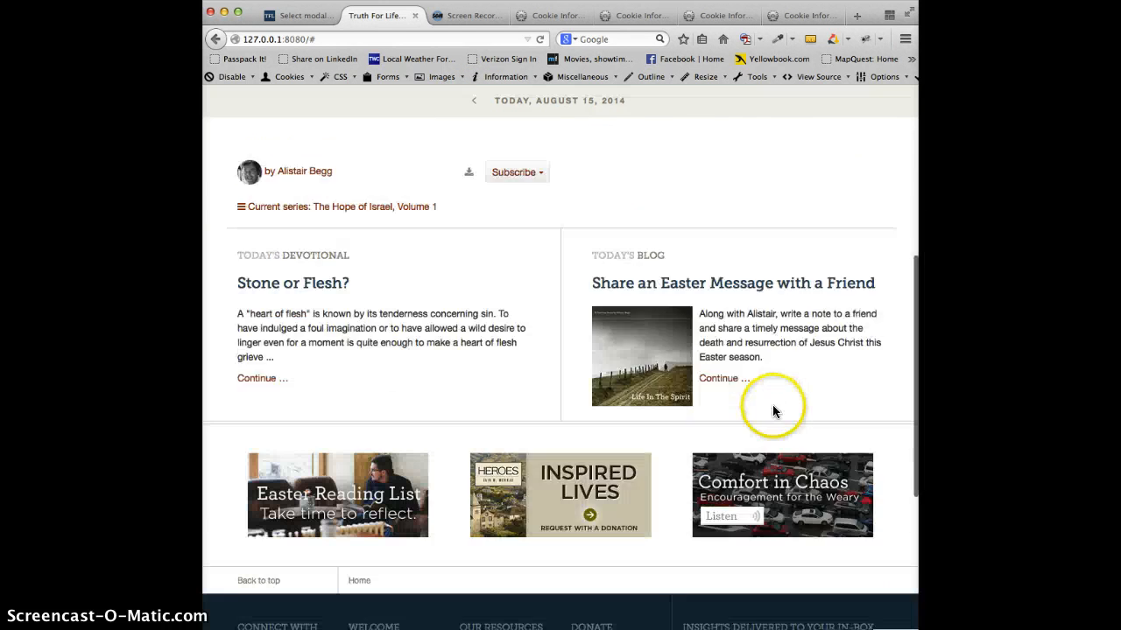
scroll(773, 412, "down", 4)
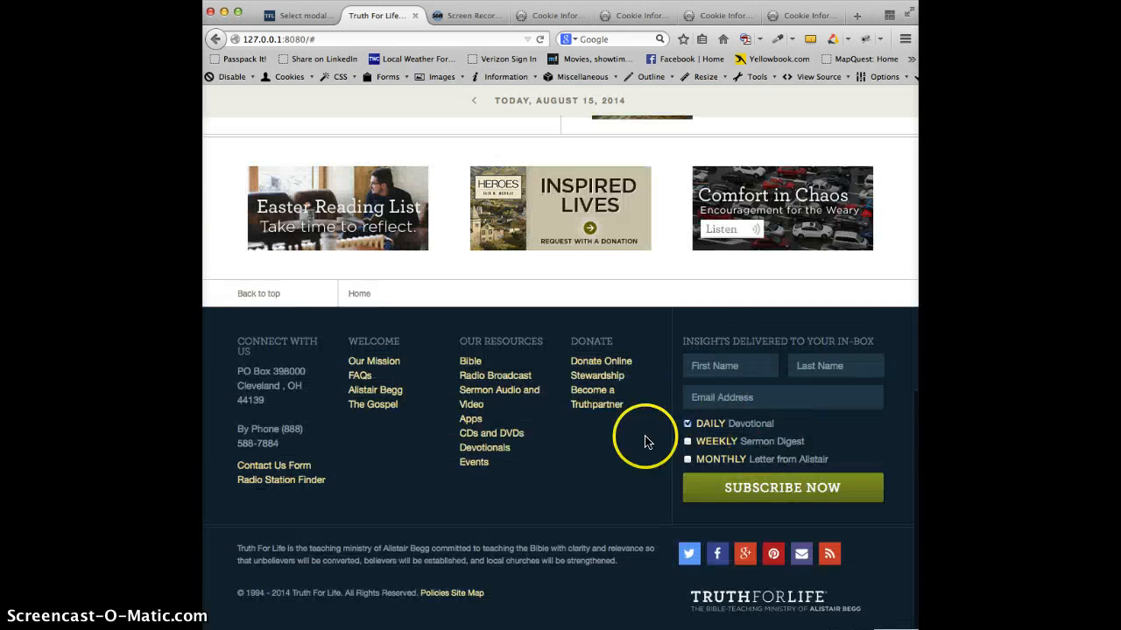
Open the Sermon Archive page from the site's Resources section to test the turned-off message there.
left_click(742, 605)
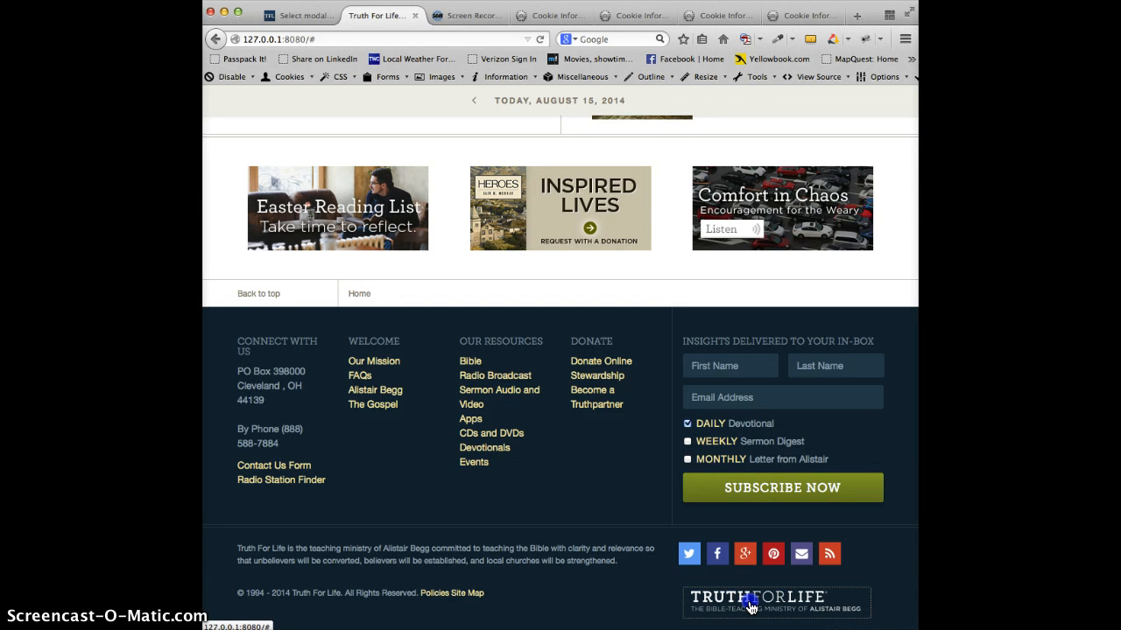
scroll(748, 606, "up", 10)
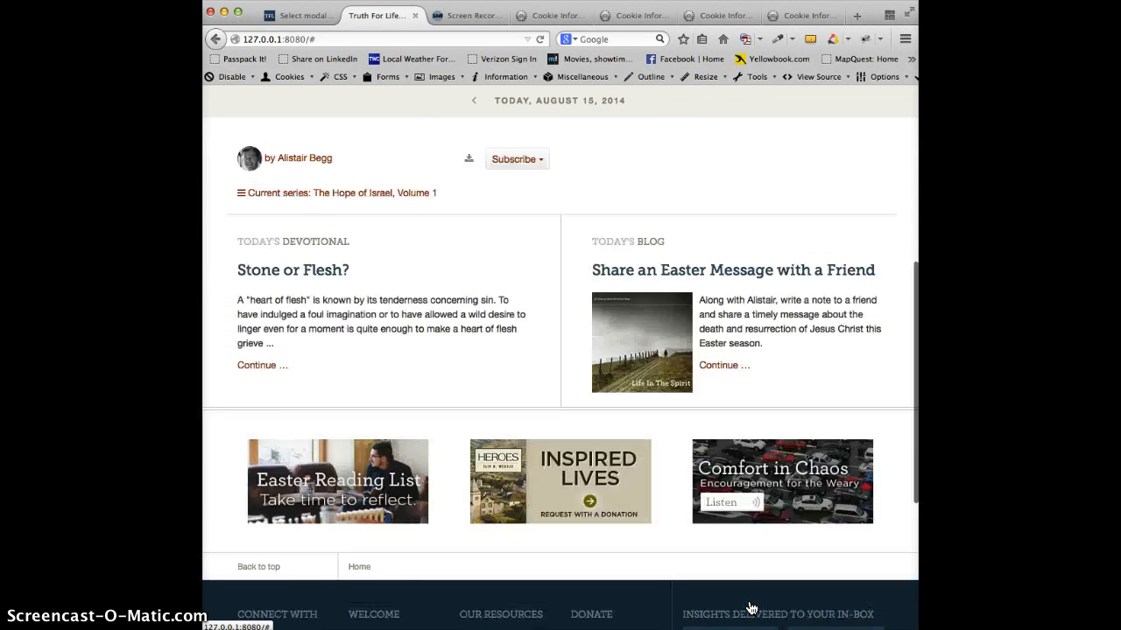
left_click(553, 148)
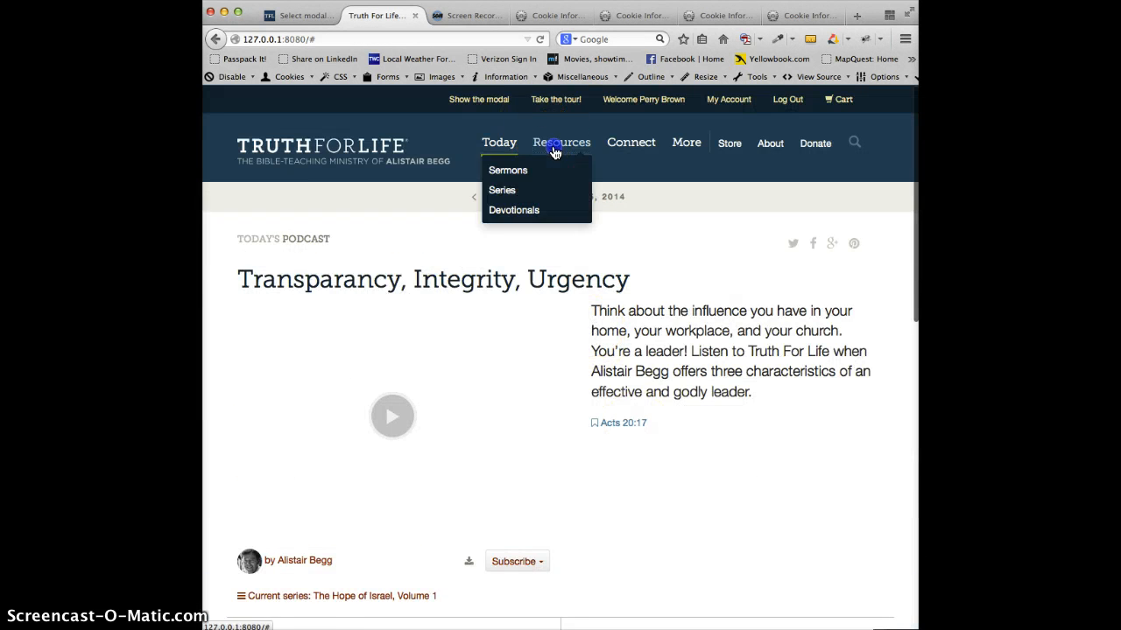
left_click(513, 171)
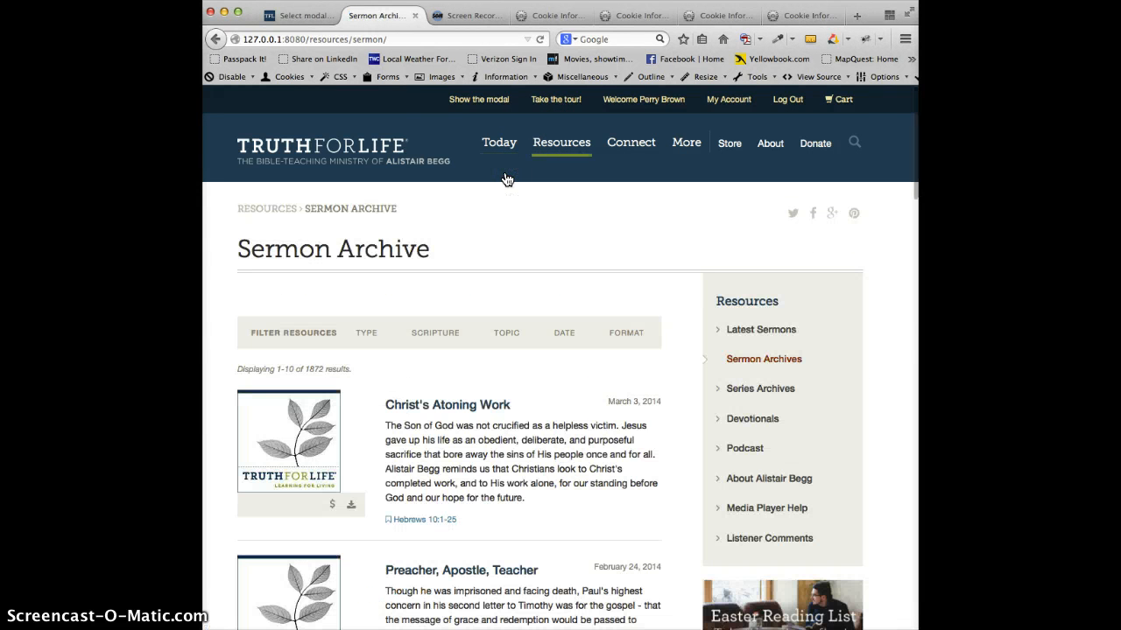
Open My First Message for editing in the admin and set Page Where Message Will Appear to /resources/sermon/.
left_click(298, 15)
left_click(271, 215)
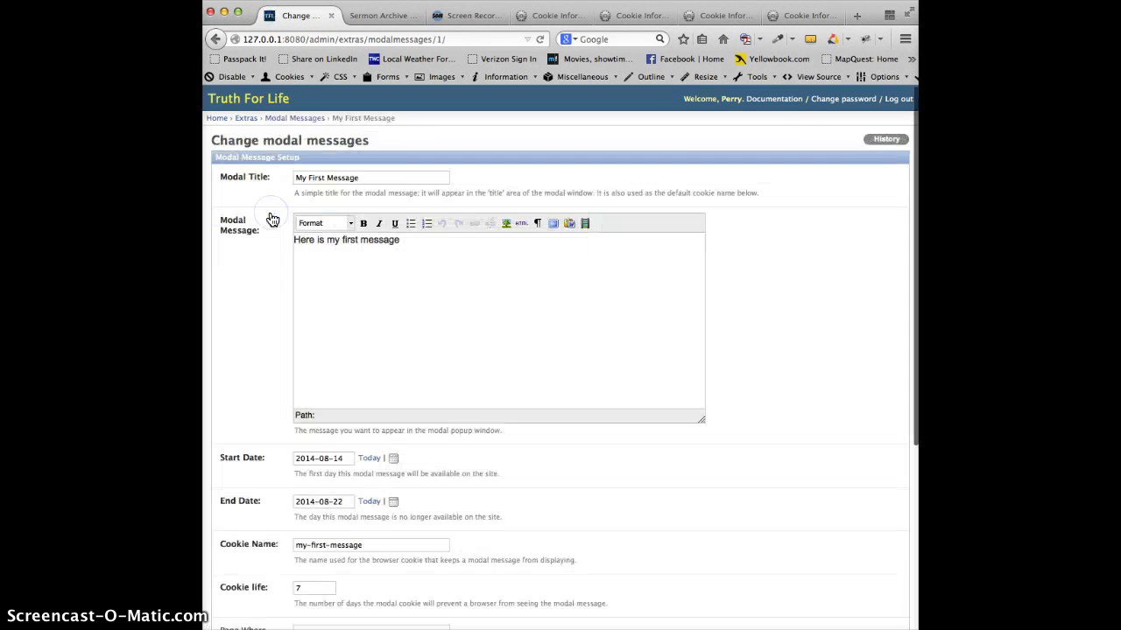
scroll(447, 298, "down", 5)
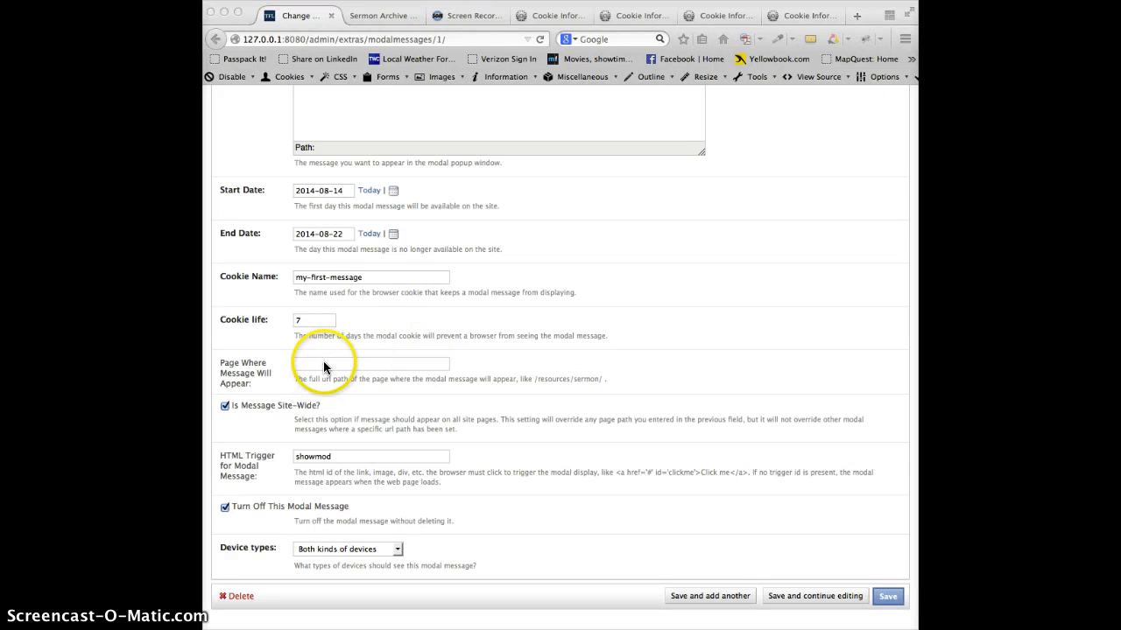
left_click(322, 364)
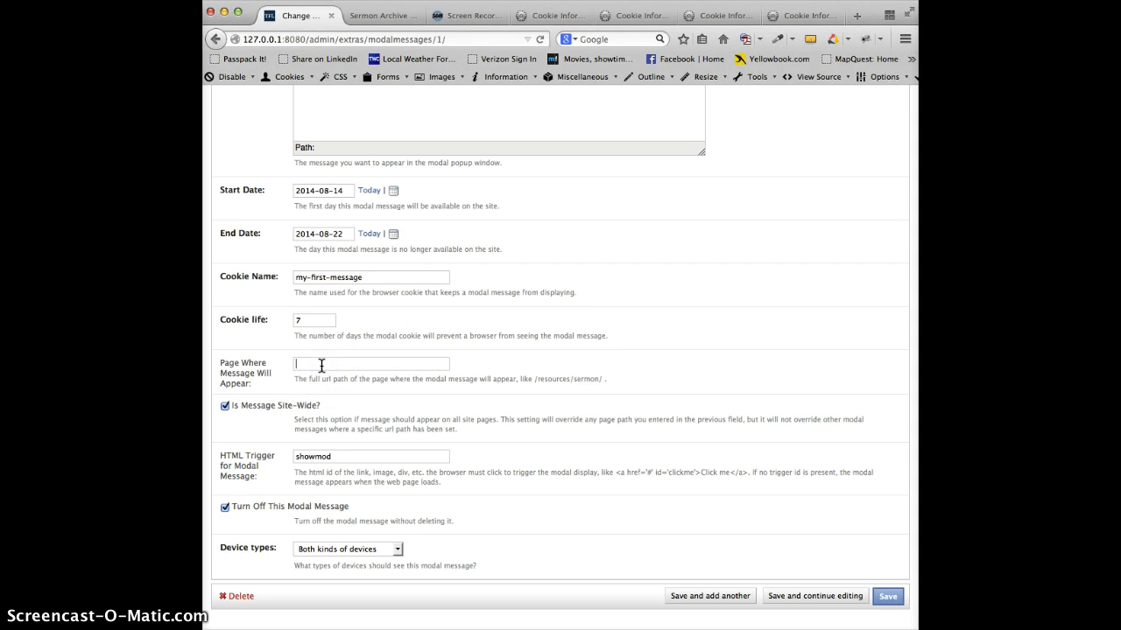
type("/")
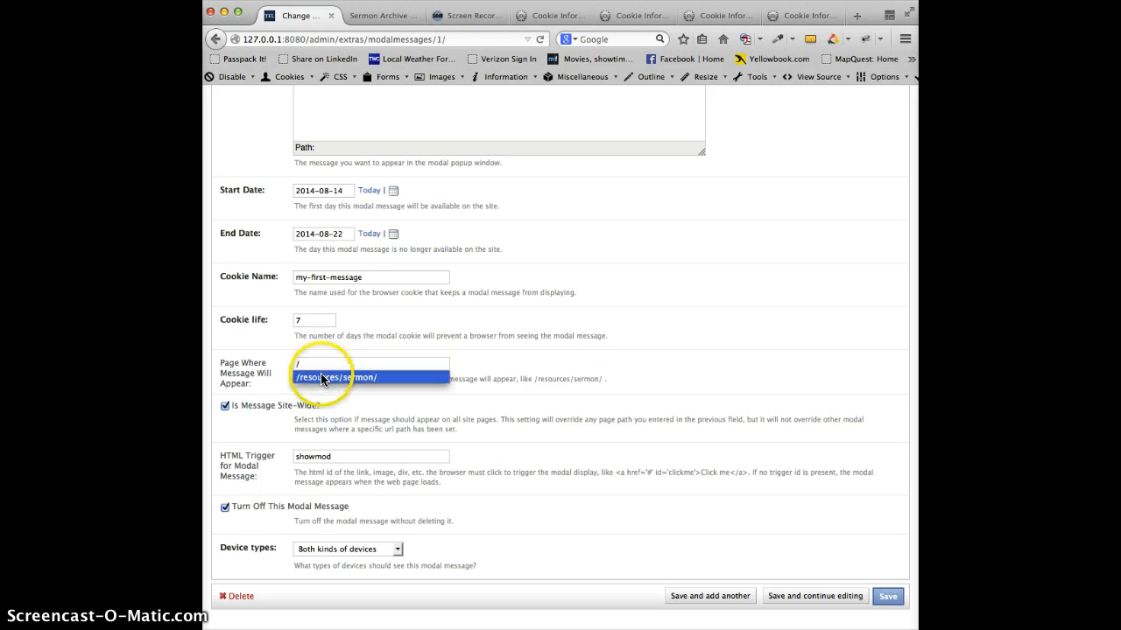
left_click(318, 383)
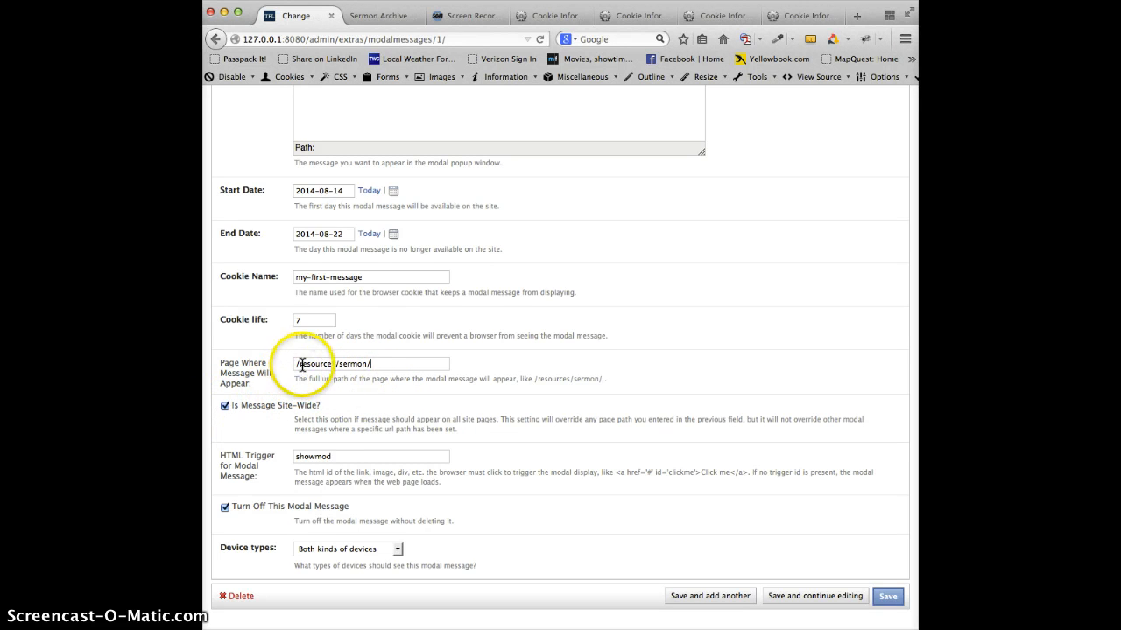
left_click_drag(388, 364, 281, 363)
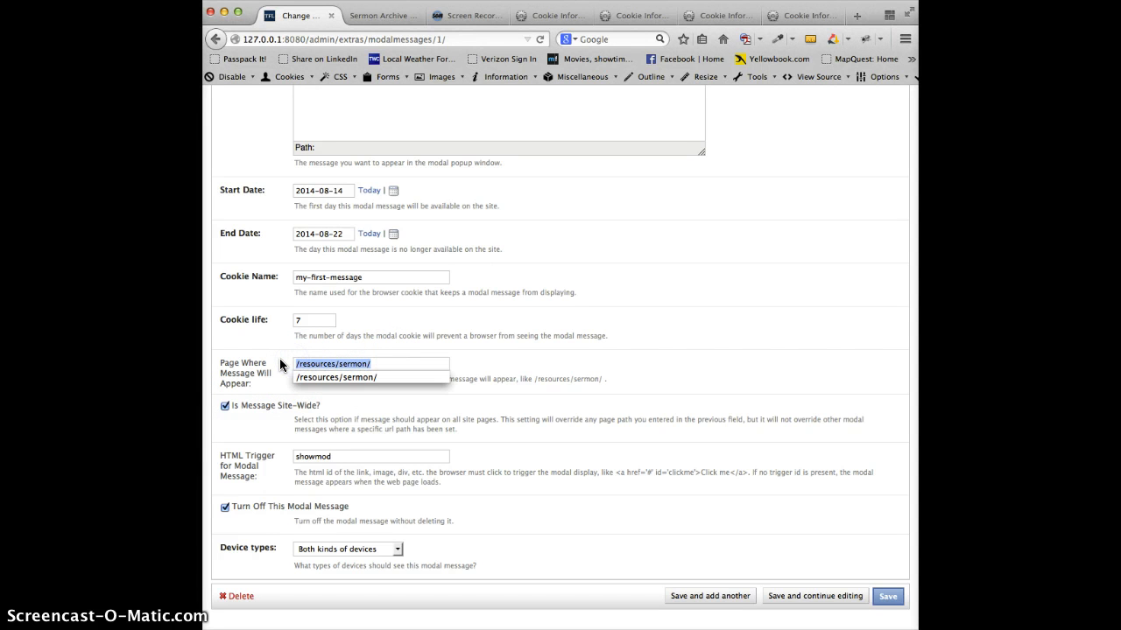
left_click(553, 363)
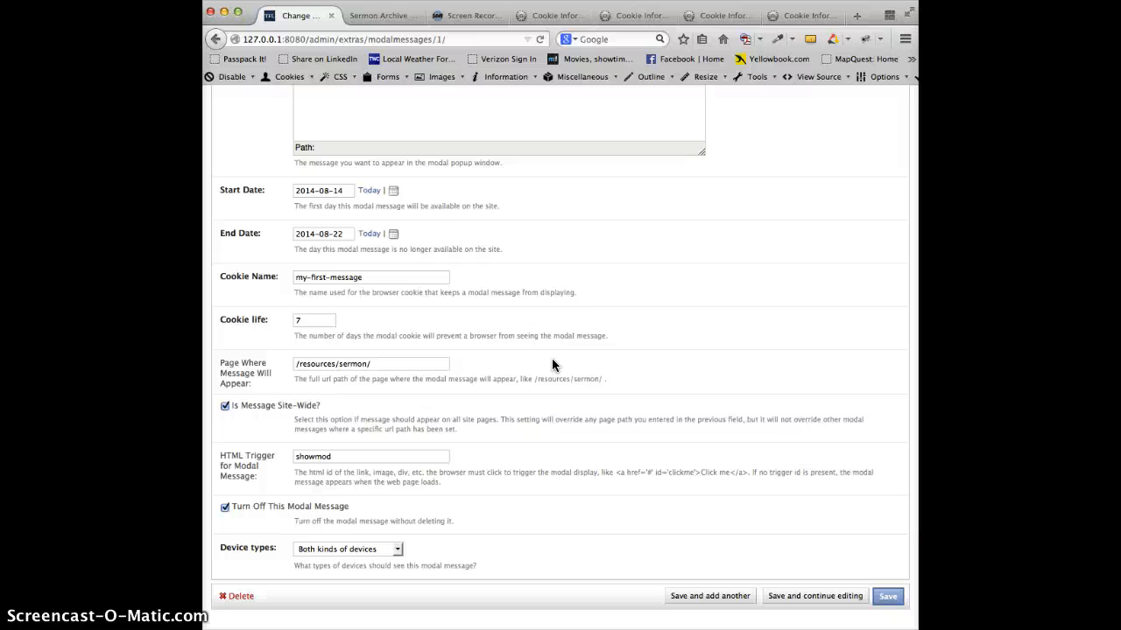
left_click_drag(377, 365, 294, 331)
left_click(298, 330)
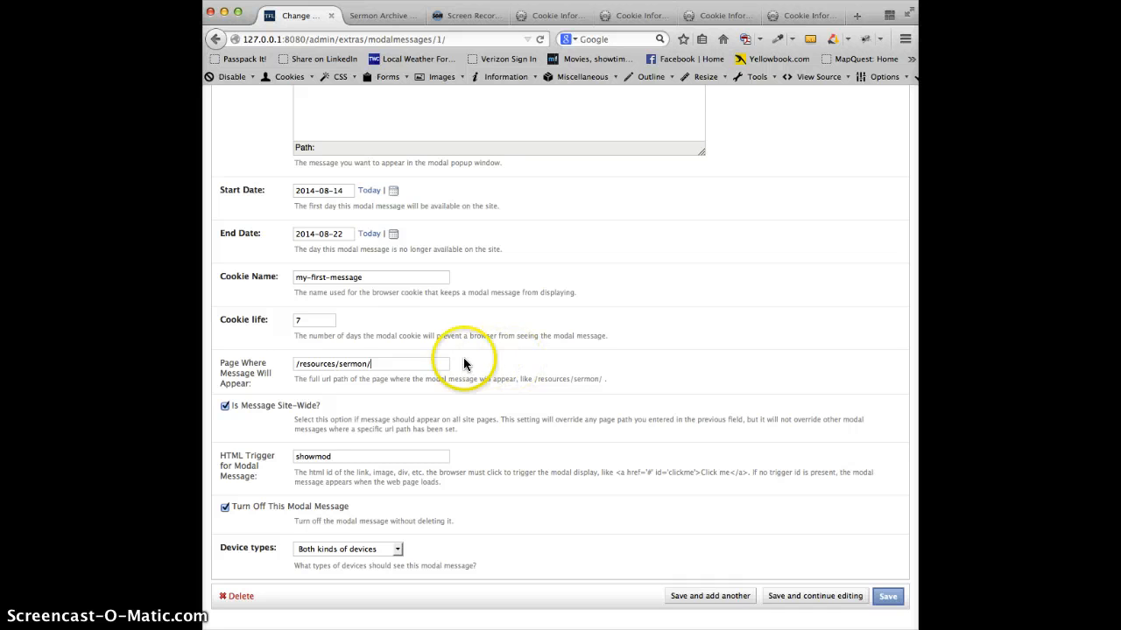
left_click(375, 365)
left_click(339, 346)
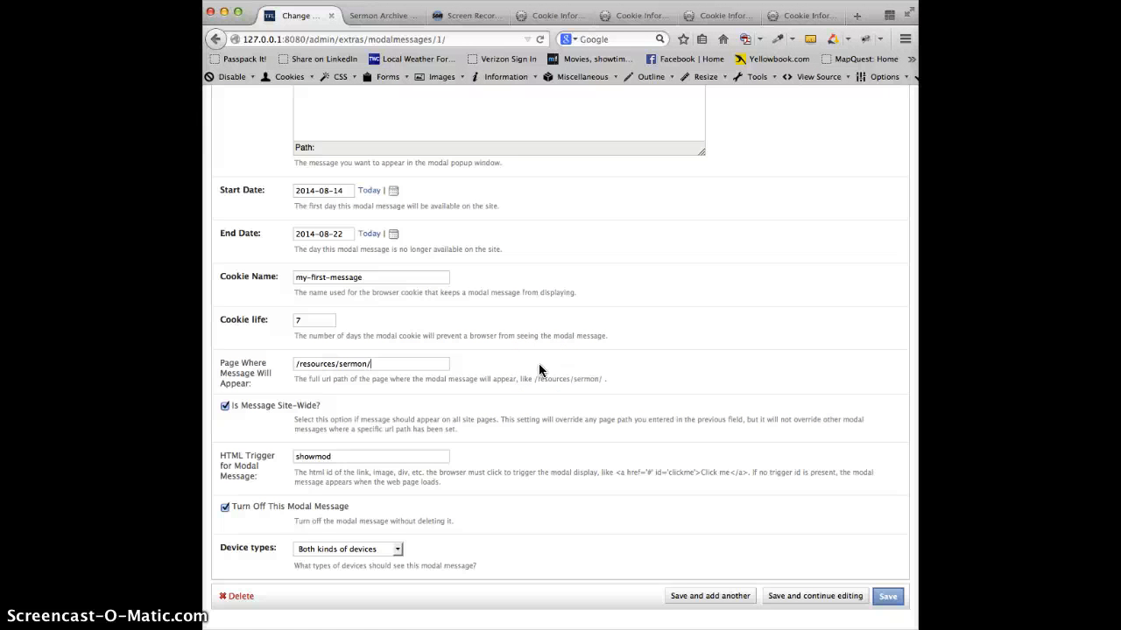
left_click(255, 415)
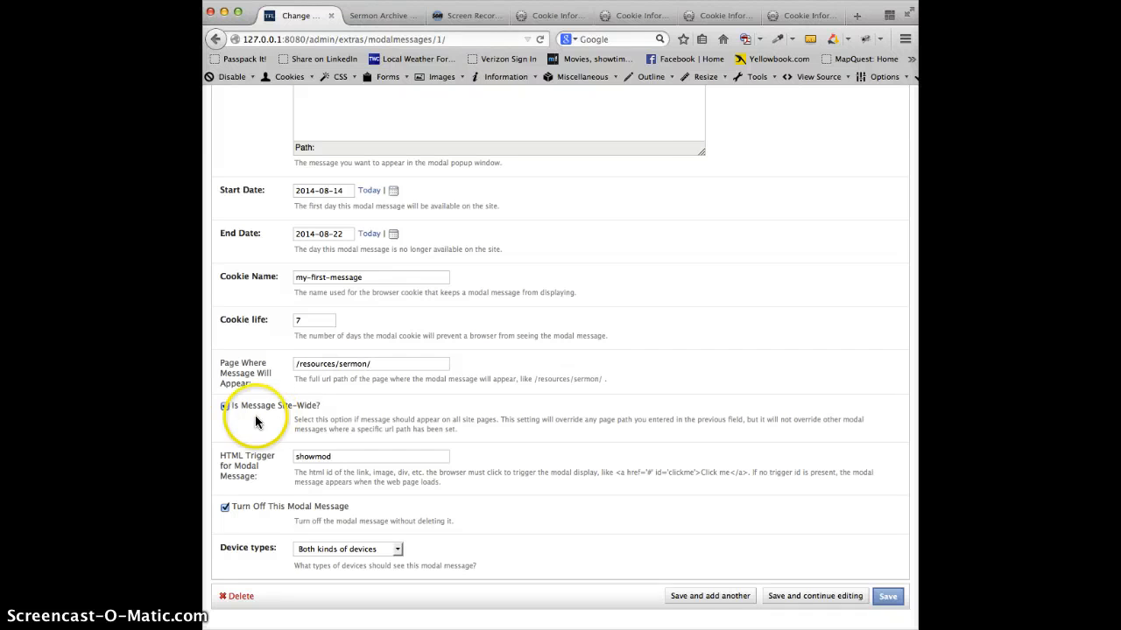